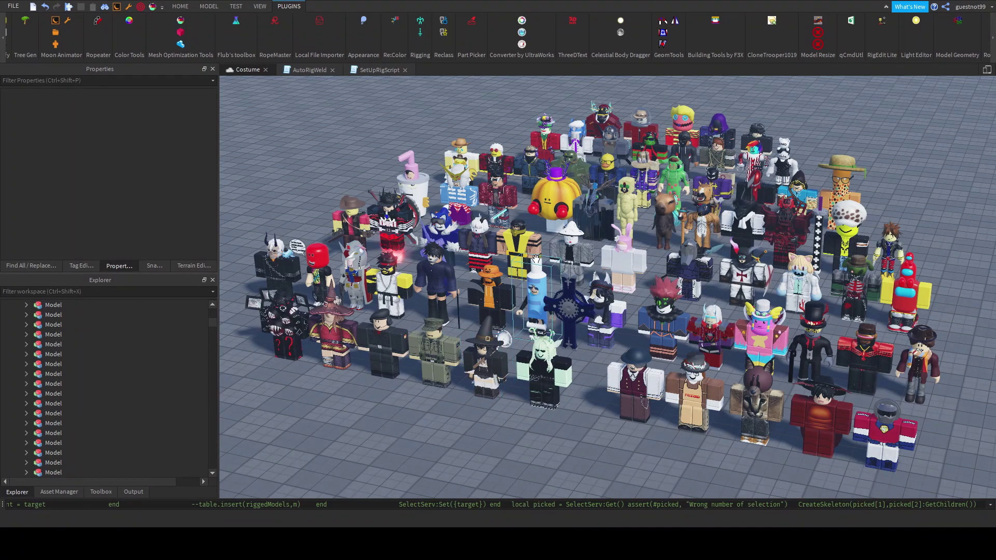
- Examine the crowd of finished costumed characters, focusing on the green armoured character with the gas-mask helmet
{"action": "left_click", "coordinate": [525, 241]}
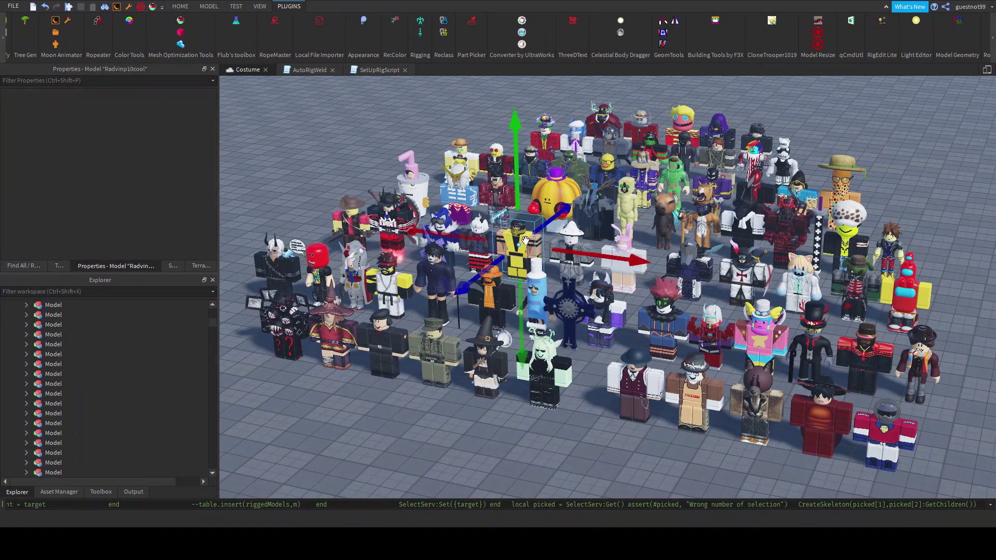
{"action": "left_click", "coordinate": [522, 438]}
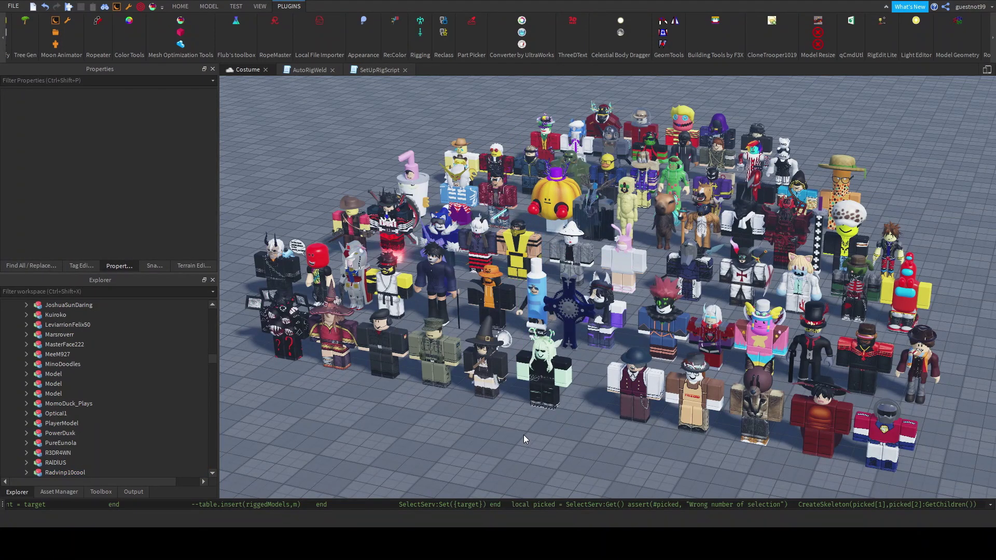
{"action": "left_click", "coordinate": [577, 164]}
{"action": "key", "text": "f"}
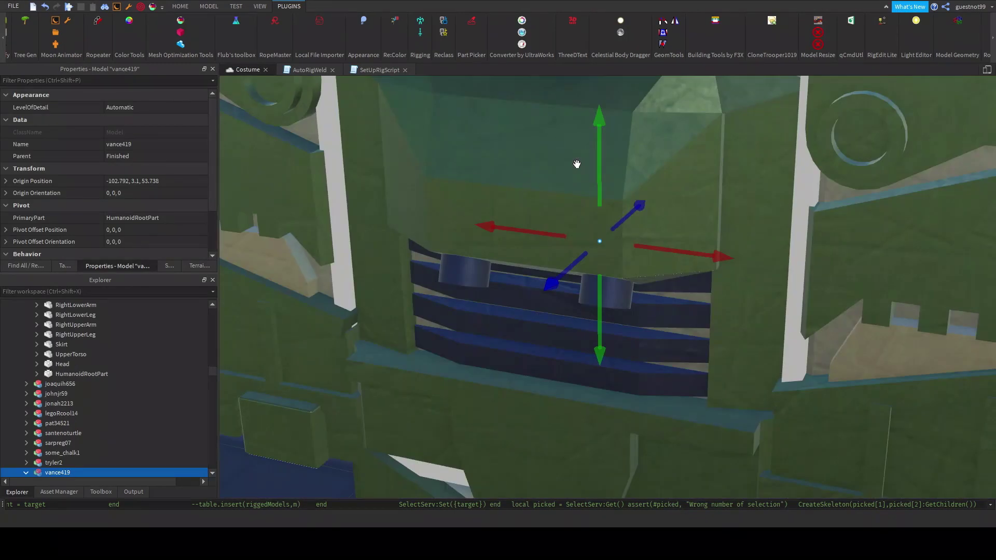
{"action": "scroll", "coordinate": [495, 352], "scroll_direction": "down", "scroll_amount": 3}
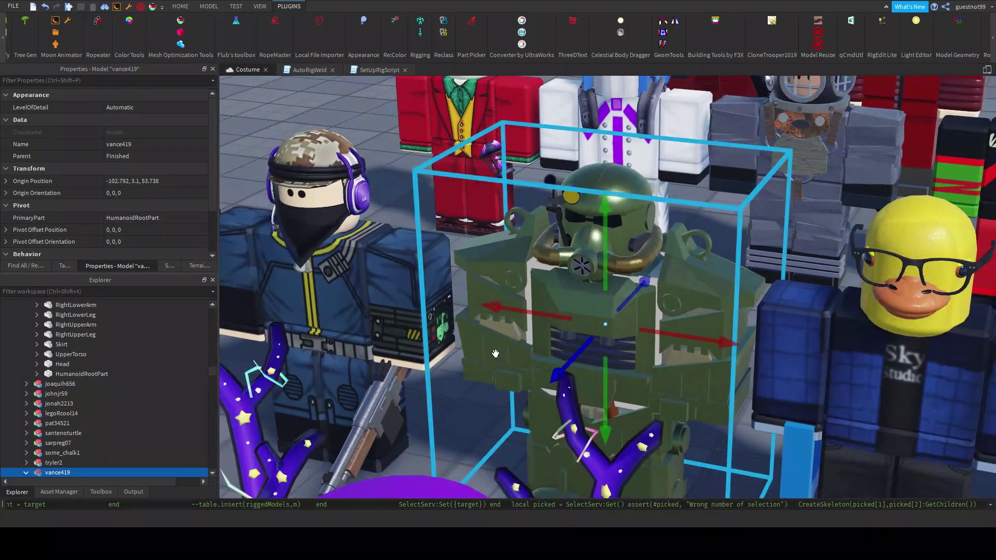
{"action": "scroll", "coordinate": [495, 353], "scroll_direction": "down", "scroll_amount": 2}
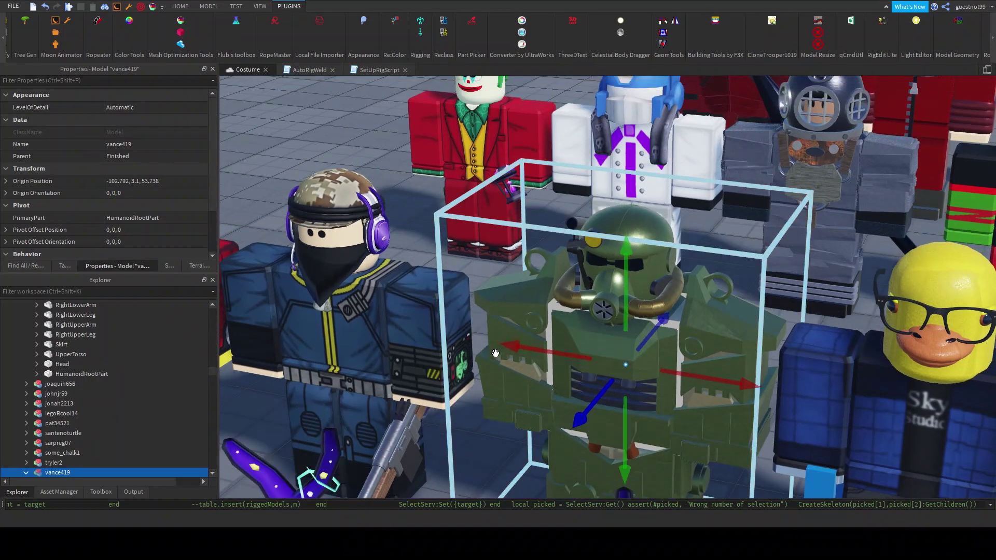
{"action": "scroll", "coordinate": [543, 376], "scroll_direction": "down", "scroll_amount": 2}
{"action": "scroll", "coordinate": [539, 370], "scroll_direction": "up", "scroll_amount": 3}
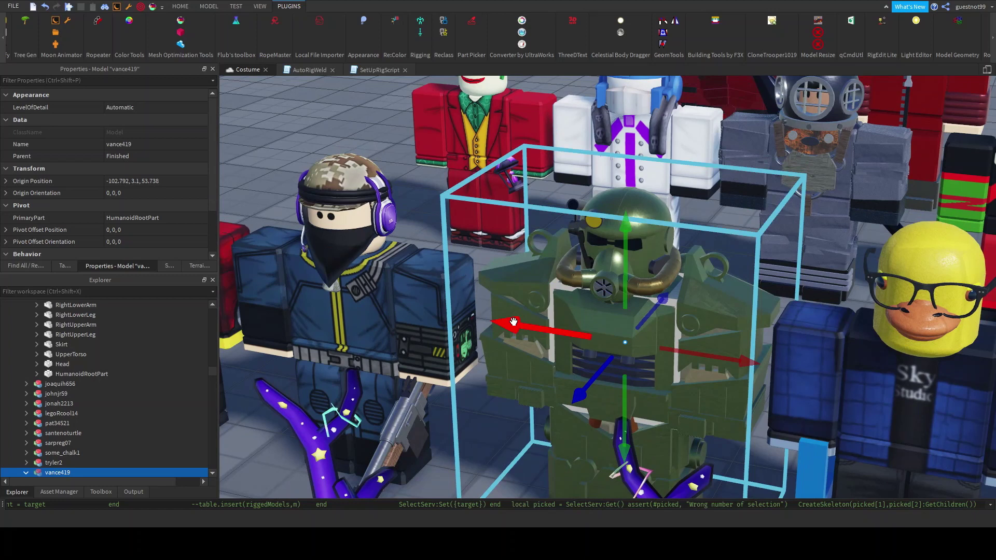
{"action": "key", "text": "d"}
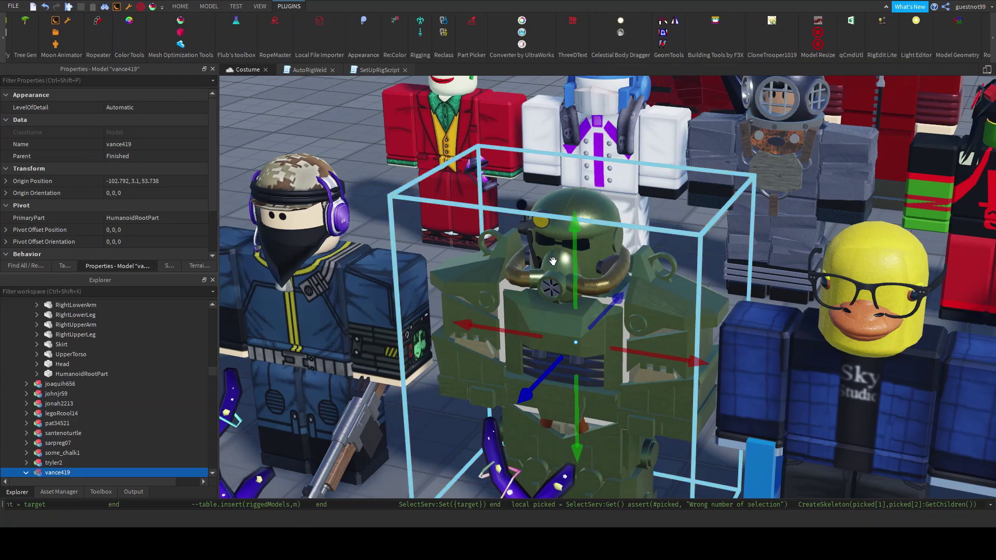
{"action": "key", "text": "s"}
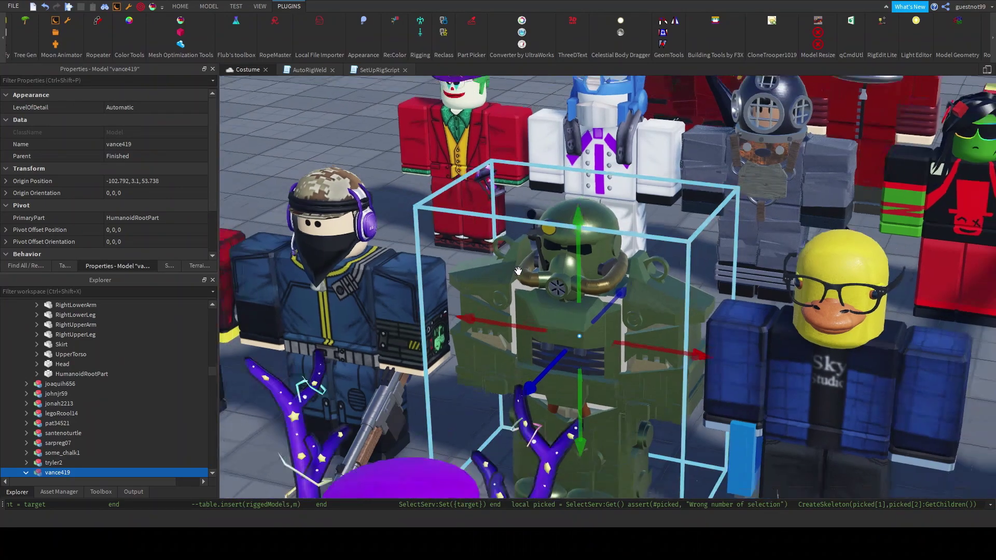
{"action": "key", "text": "s"}
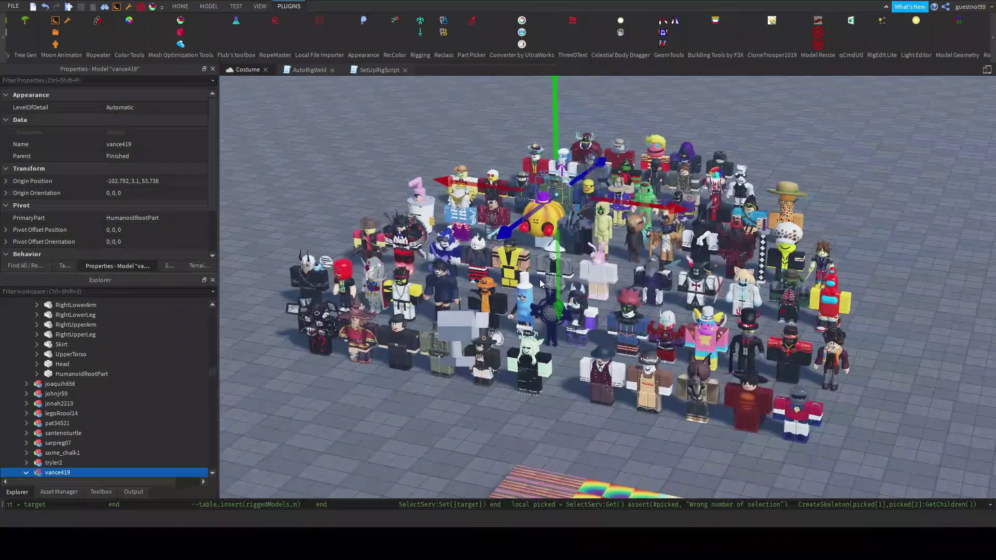
{"action": "key", "text": "w"}
{"action": "key", "text": "s"}
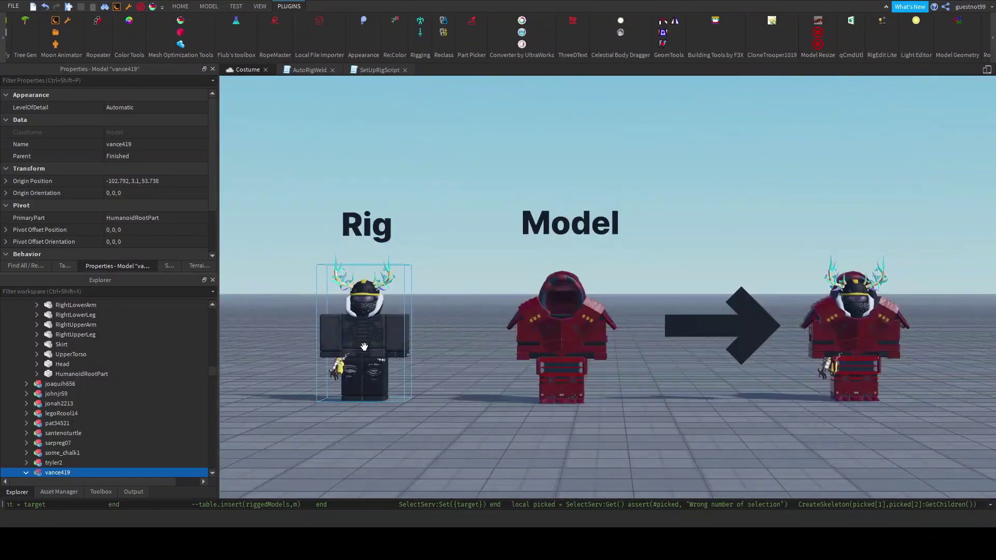
- Remove the Accessory folder from inside the black character under the Rig label
{"action": "left_click", "coordinate": [363, 338]}
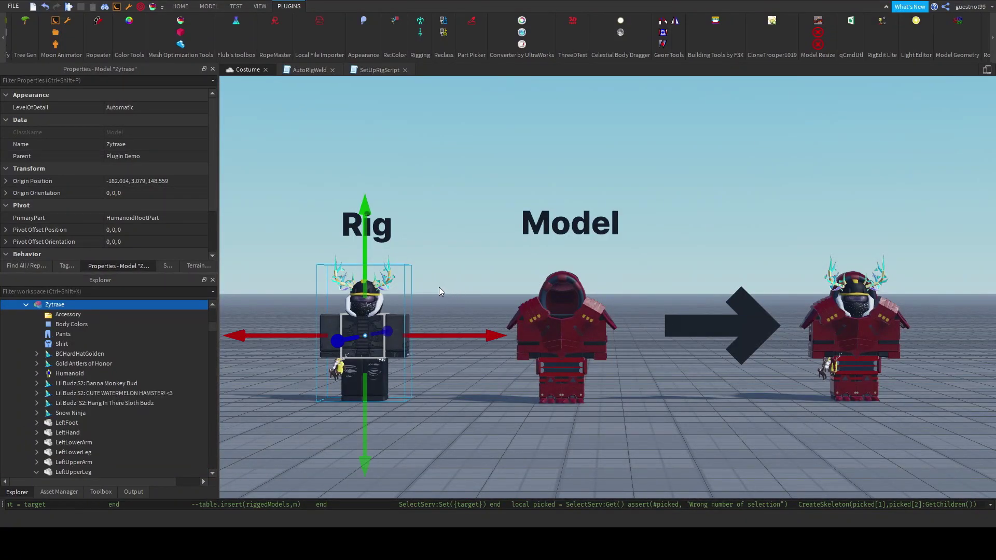
{"action": "left_click", "coordinate": [122, 314]}
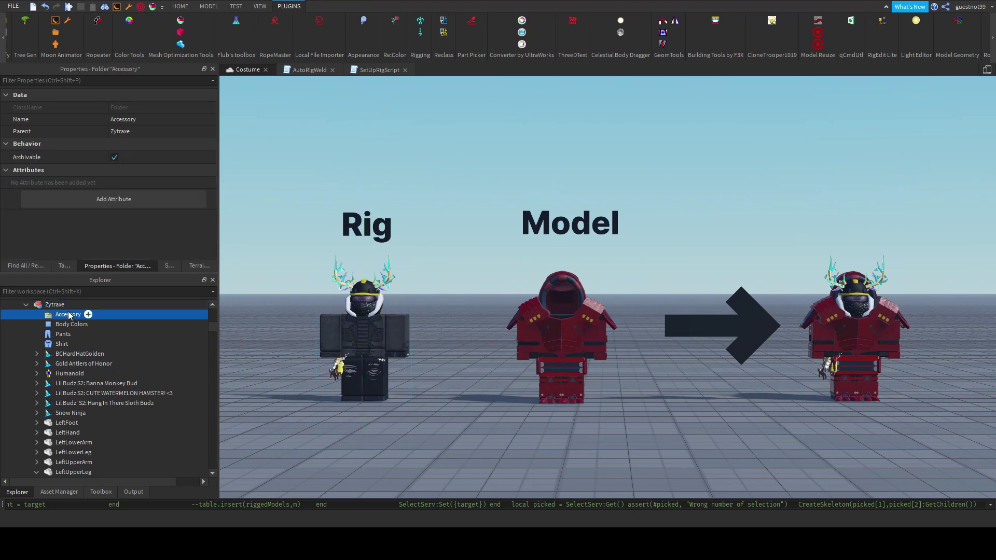
- Compare the red armour model, the plain black rig and the combined rigged character by selecting each one in turn
{"action": "left_click", "coordinate": [601, 337]}
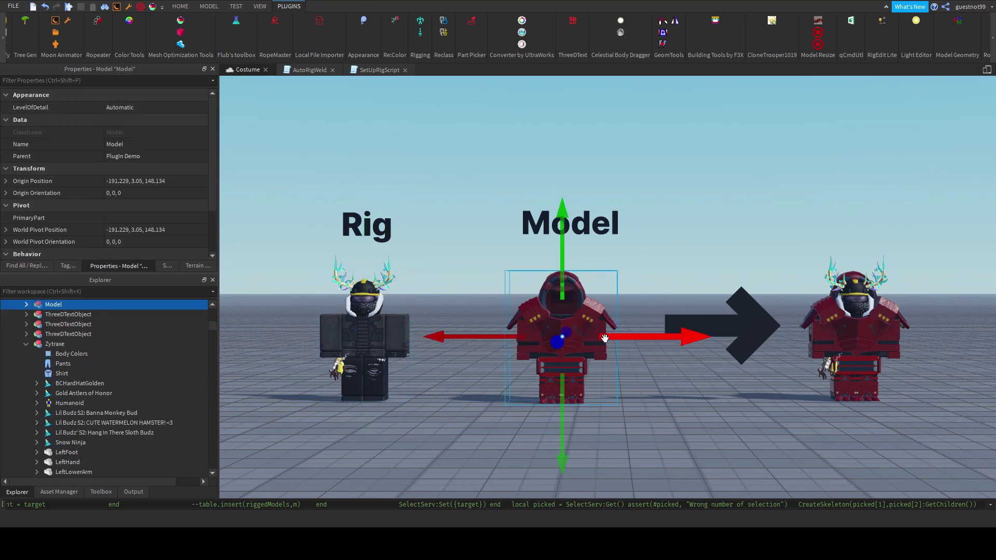
{"action": "left_click", "coordinate": [394, 321]}
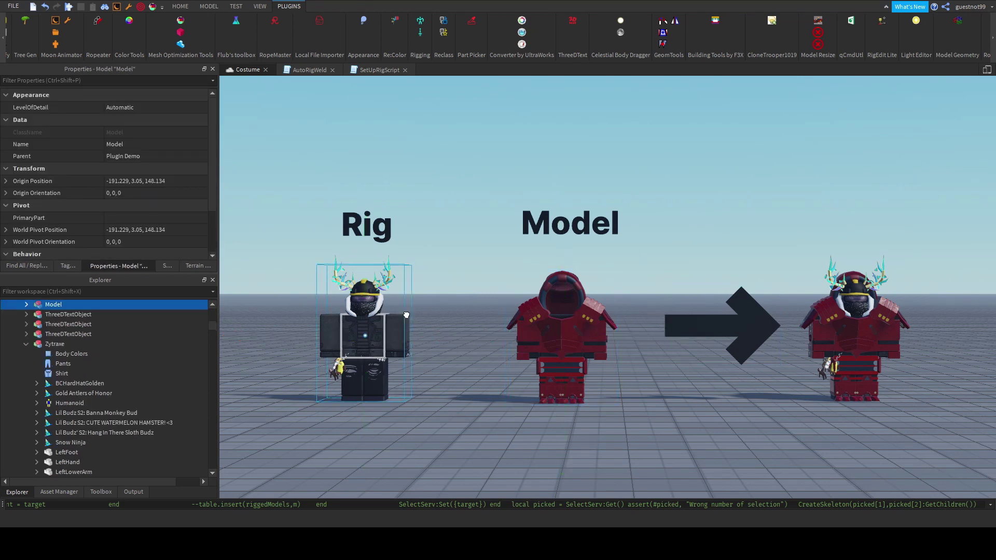
{"action": "left_click", "coordinate": [881, 332]}
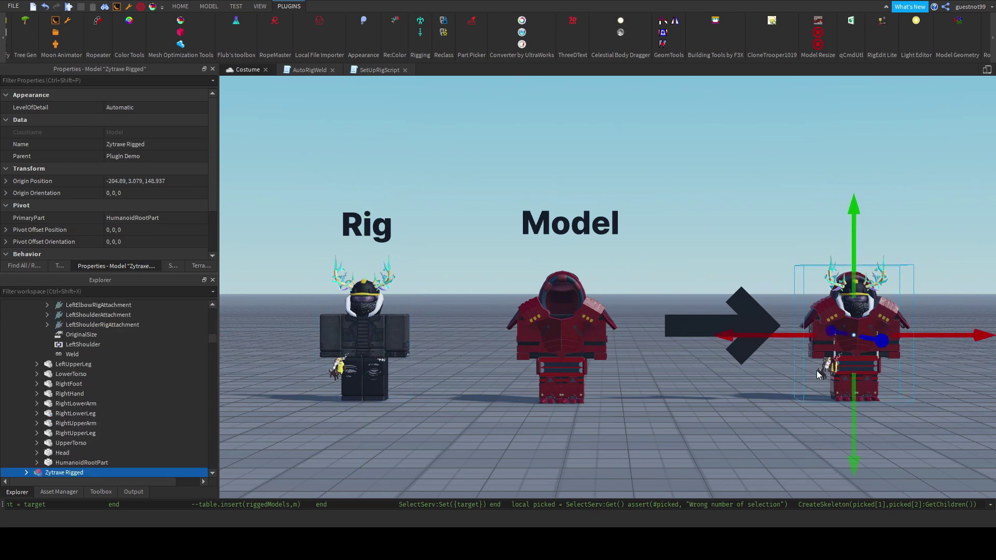
{"action": "left_click", "coordinate": [560, 334]}
{"action": "left_click", "coordinate": [355, 306]}
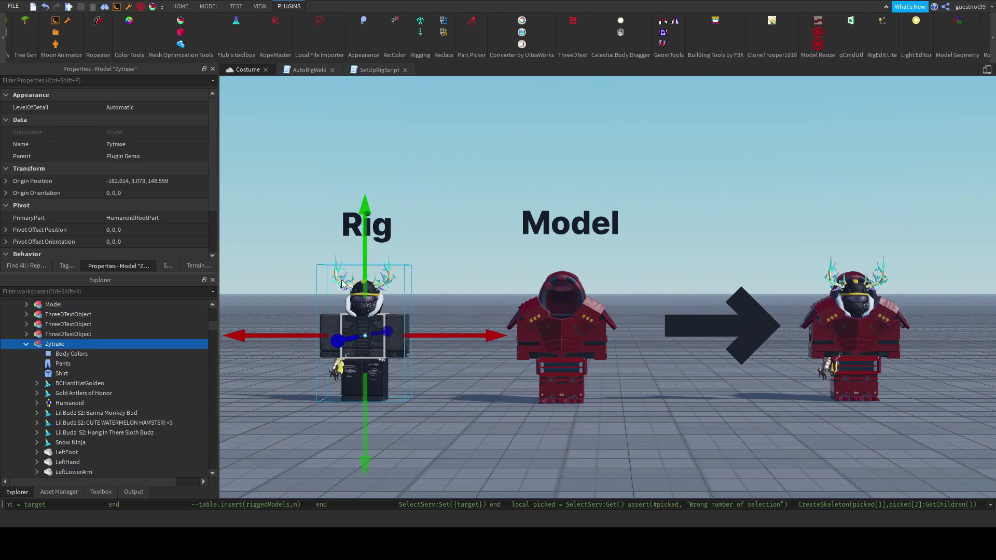
{"action": "left_click", "coordinate": [559, 284]}
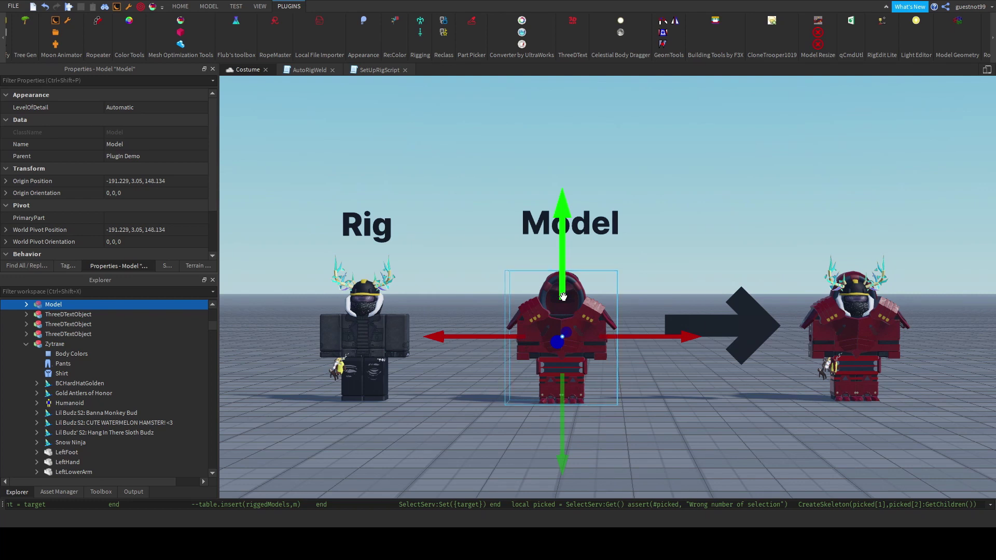
- Select the black rig together with the red armour model and view the AutoRigWeld script before returning to the Costume scene
{"action": "left_click", "coordinate": [399, 316]}
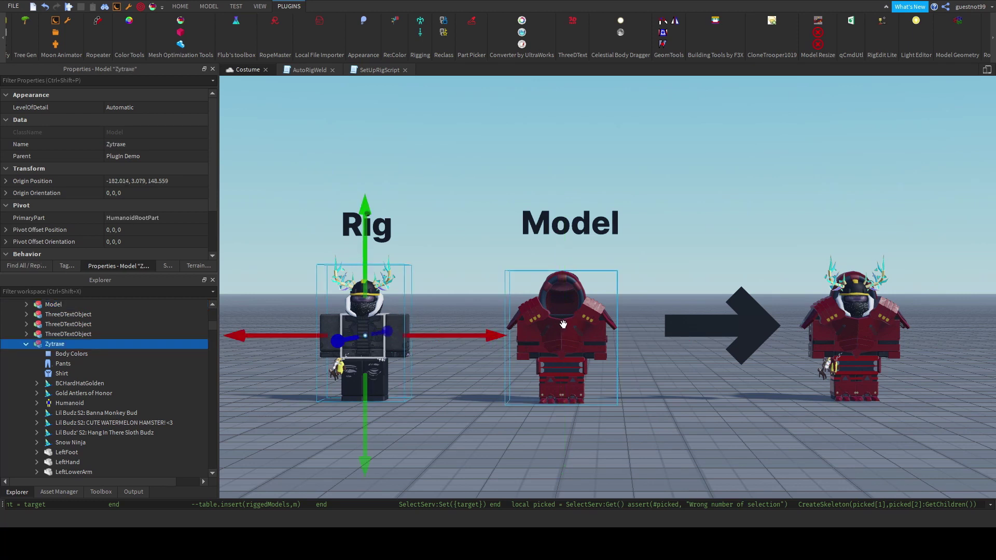
{"action": "left_click", "coordinate": [564, 324], "text": "ctrl"}
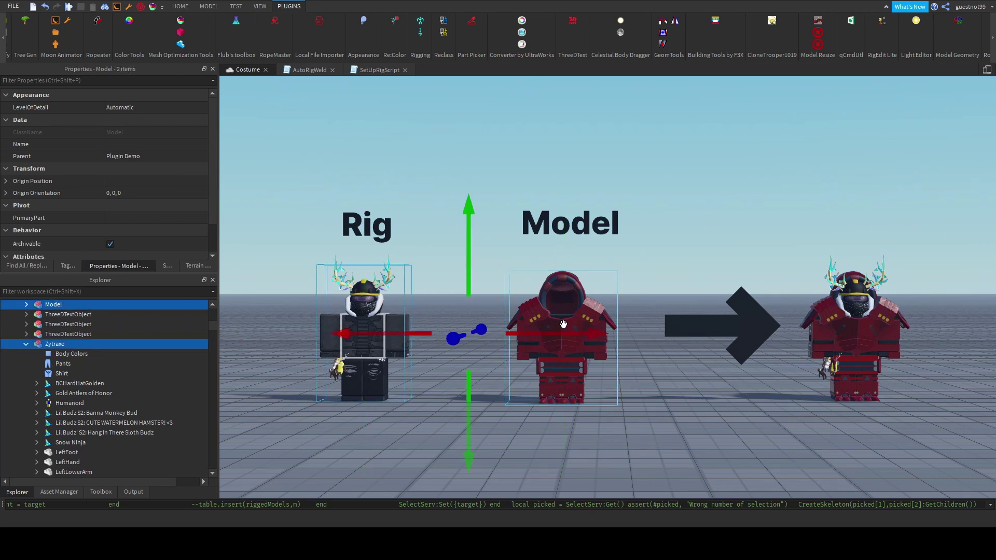
{"action": "left_click", "coordinate": [307, 70]}
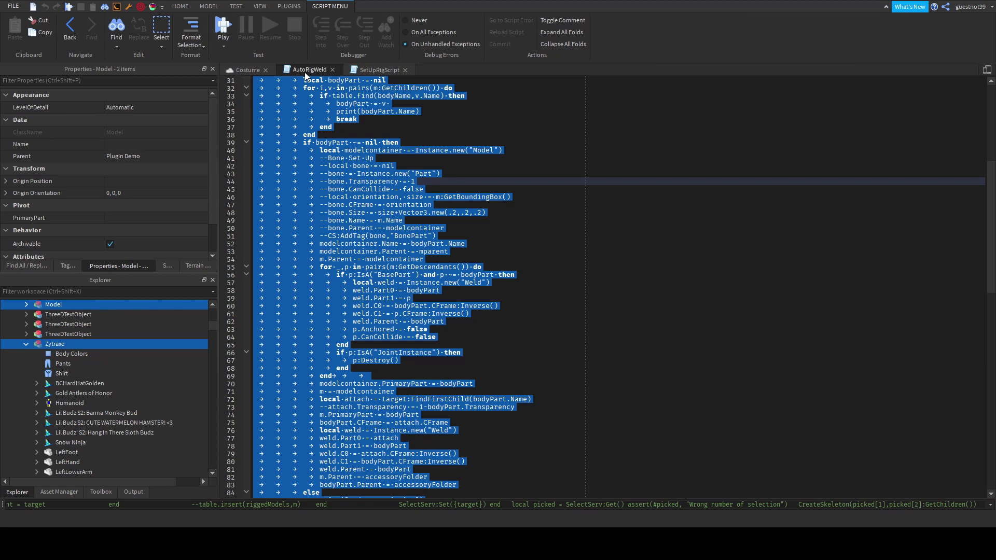
{"action": "left_click", "coordinate": [329, 144]}
{"action": "left_click", "coordinate": [238, 70]}
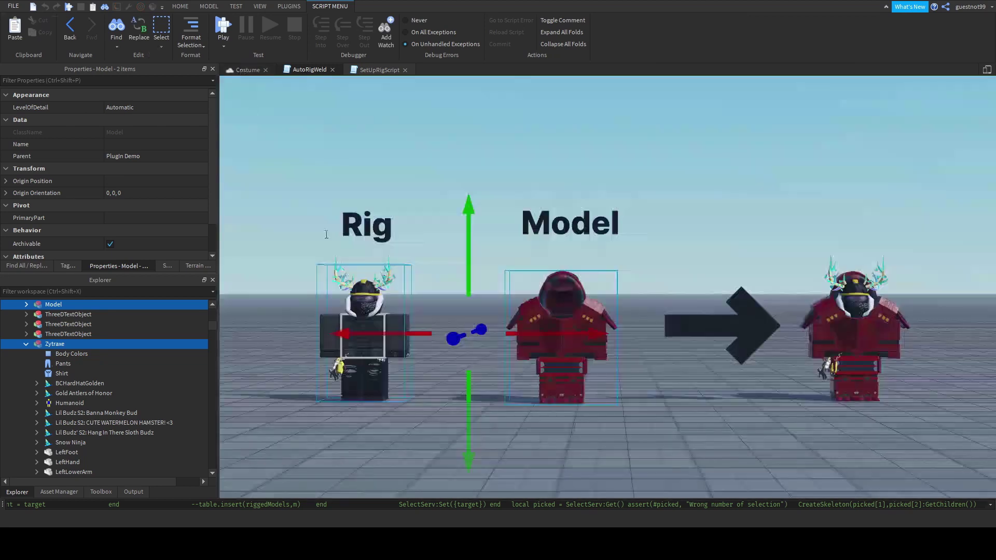
{"action": "left_click", "coordinate": [449, 506]}
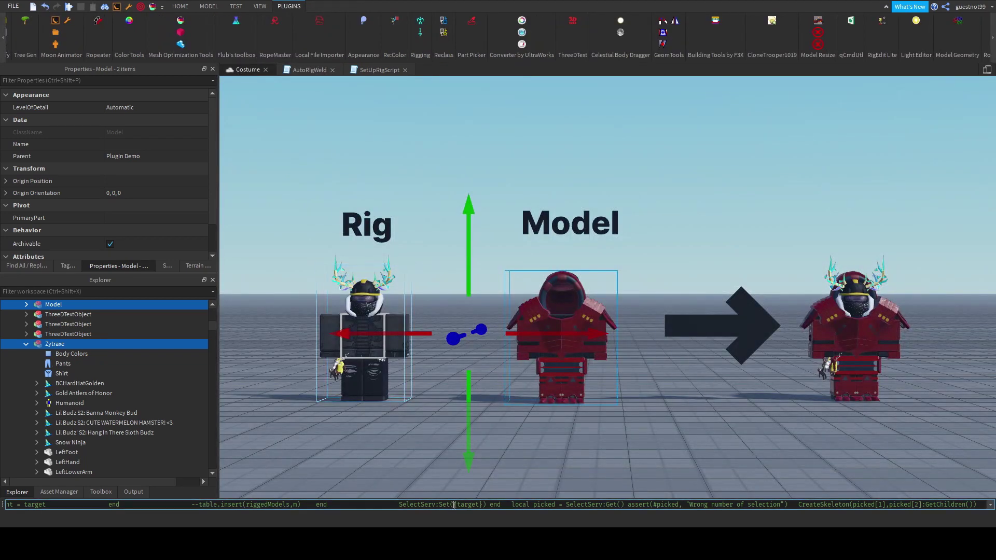
{"action": "left_click", "coordinate": [409, 397]}
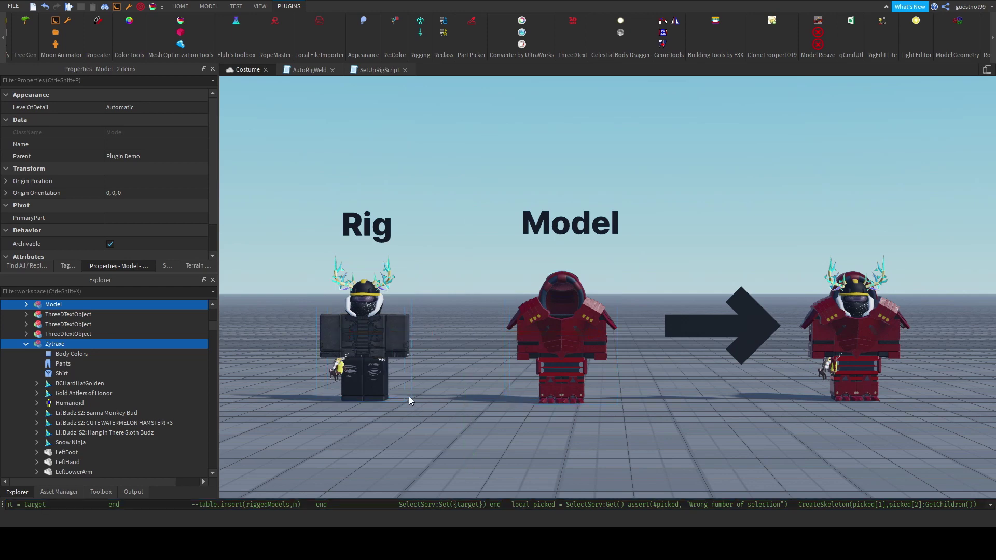
- Run the auto-rig script from the command bar with the black rig and the red armour model both selected
{"action": "left_click", "coordinate": [372, 348]}
{"action": "left_click", "coordinate": [559, 357], "text": "ctrl"}
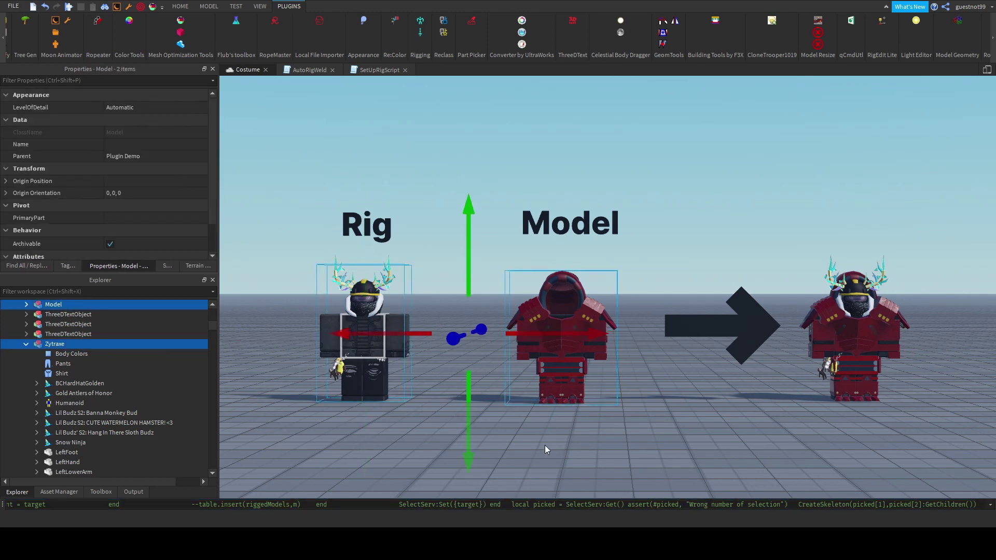
{"action": "left_click", "coordinate": [531, 505]}
{"action": "key", "text": "Return"}
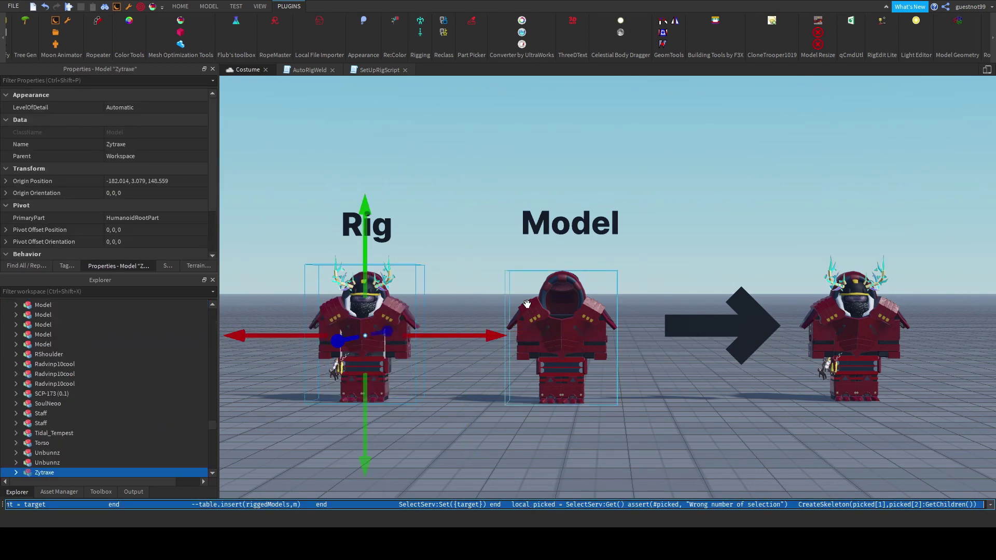
- Move the newly rigged character into the gap between the rig and the armour model, and delete it
{"action": "left_click", "coordinate": [397, 313]}
{"action": "left_click_drag", "start_coordinate": [447, 334], "coordinate": [548, 339]}
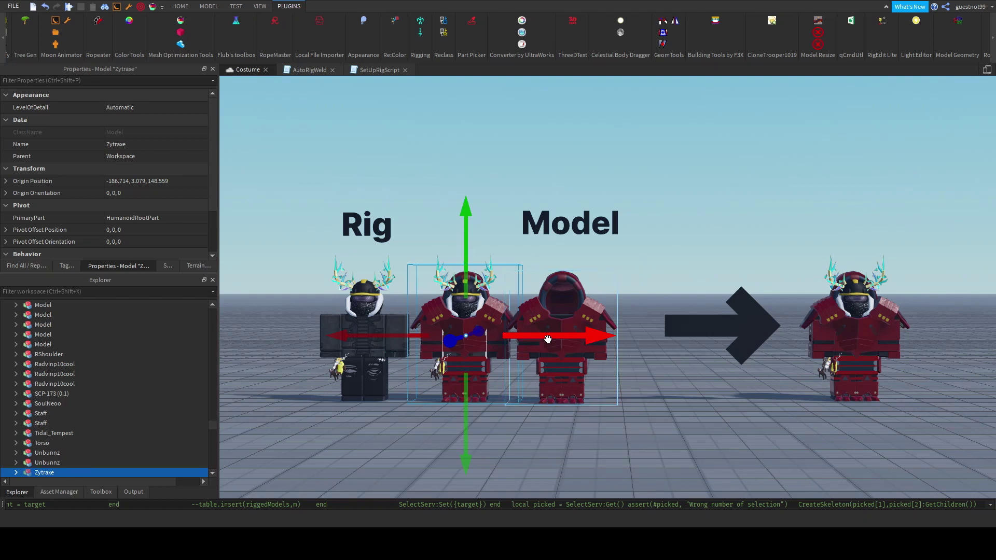
{"action": "key", "text": "Delete"}
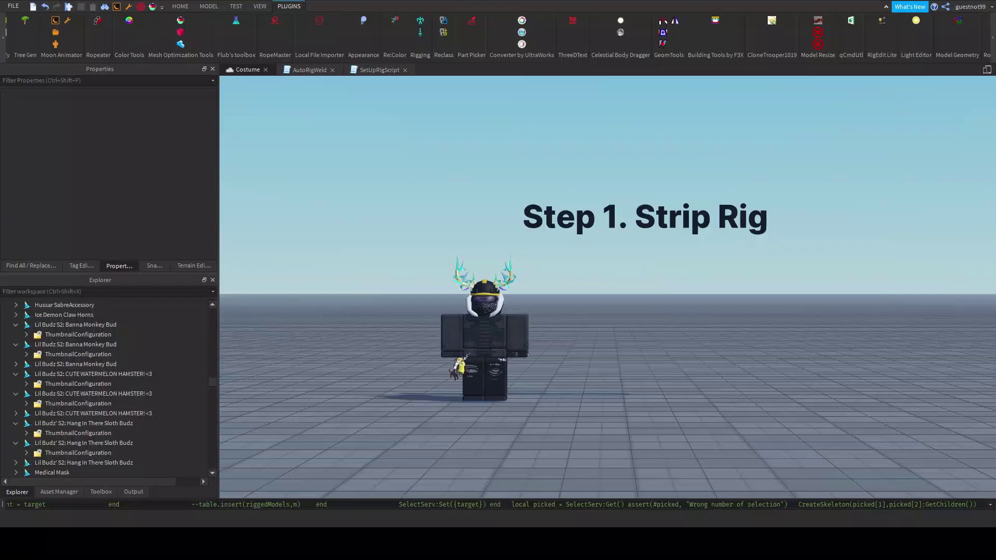
- Select the character beside the Step 1. Strip Rig label and expand its contents in the object hierarchy
{"action": "left_click", "coordinate": [508, 321]}
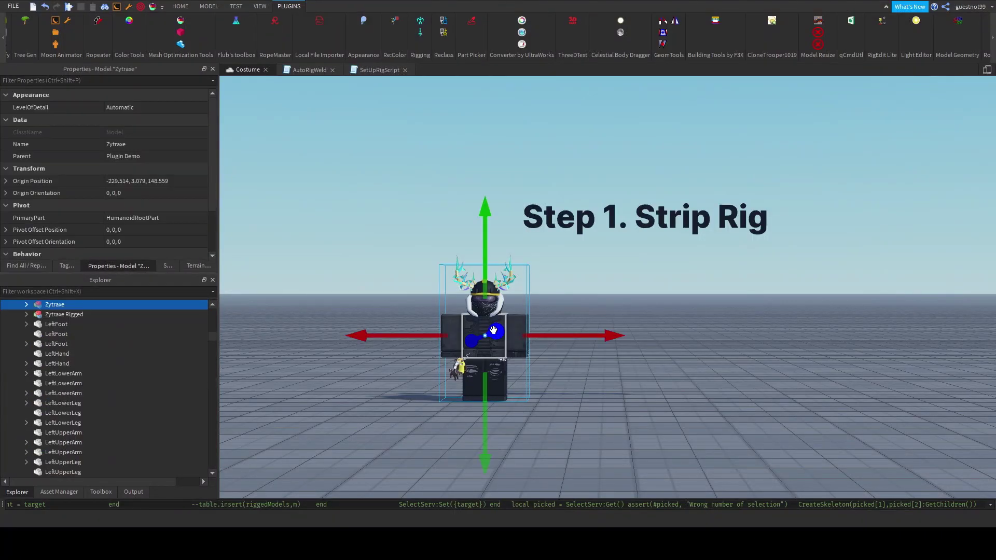
{"action": "left_click_drag", "start_coordinate": [549, 271], "coordinate": [411, 418]}
{"action": "left_click", "coordinate": [29, 306]}
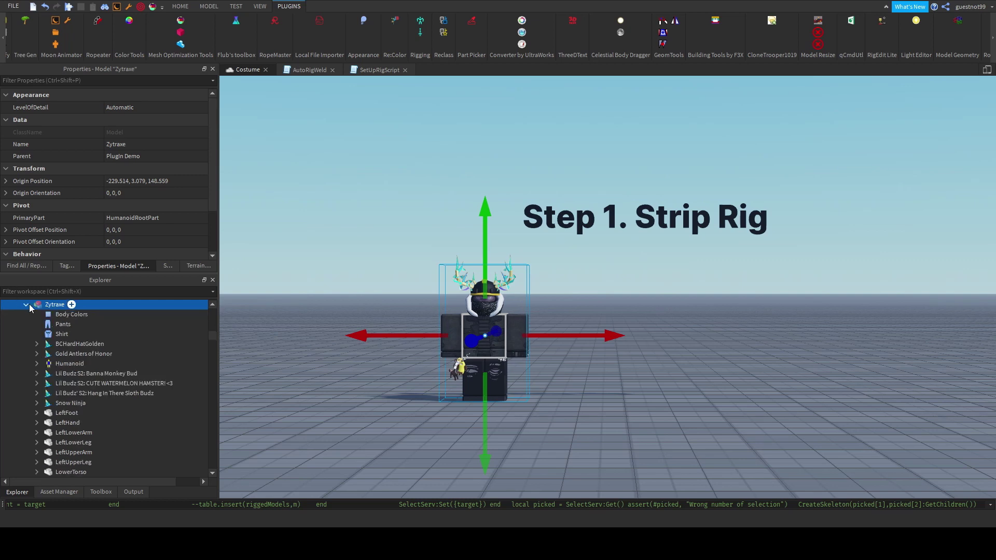
- Ungroup the Step 1 character into its separate body parts and accessories, and undo the ungrouping
{"action": "key", "text": "ctrl+u"}
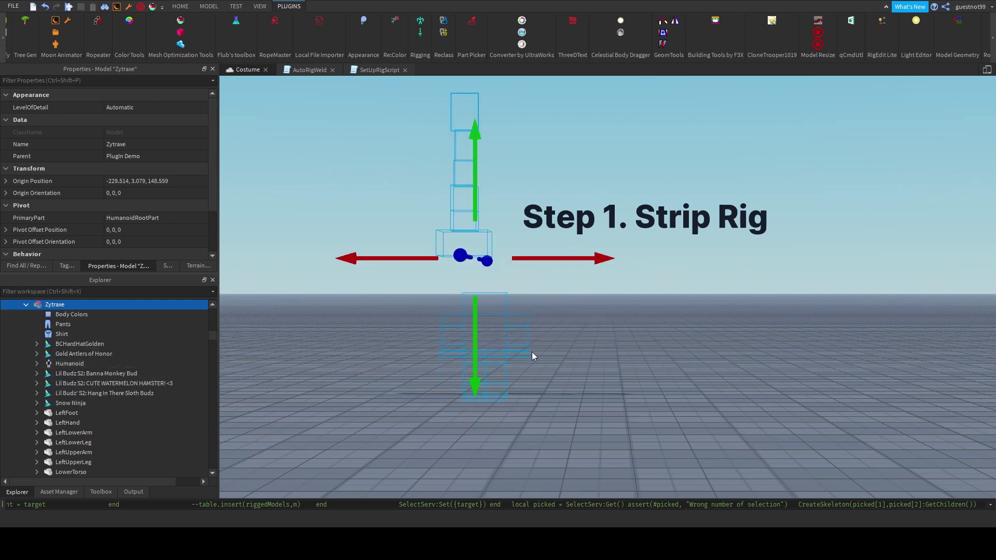
{"action": "left_click", "coordinate": [355, 113]}
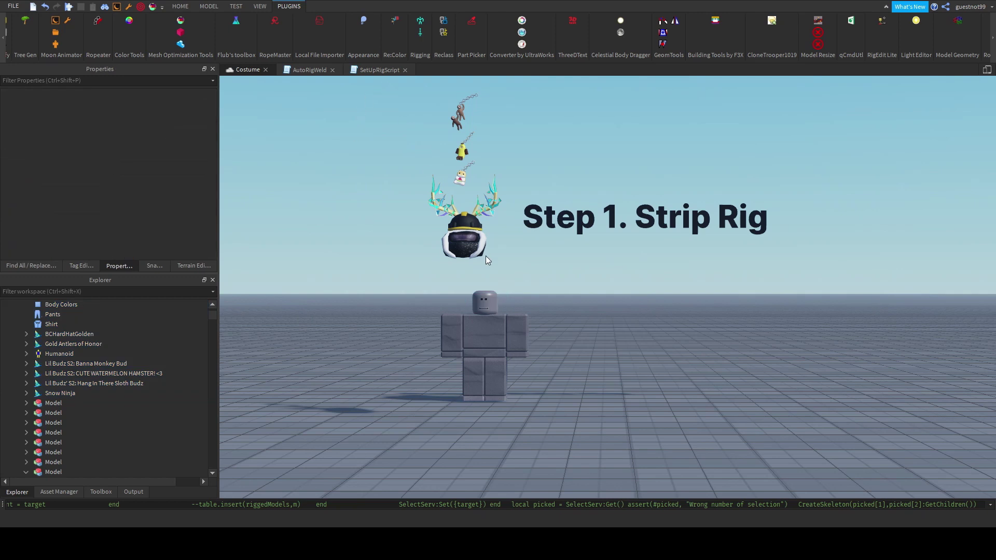
{"action": "left_click_drag", "start_coordinate": [486, 256], "coordinate": [494, 274]}
{"action": "key", "text": "ctrl+z"}
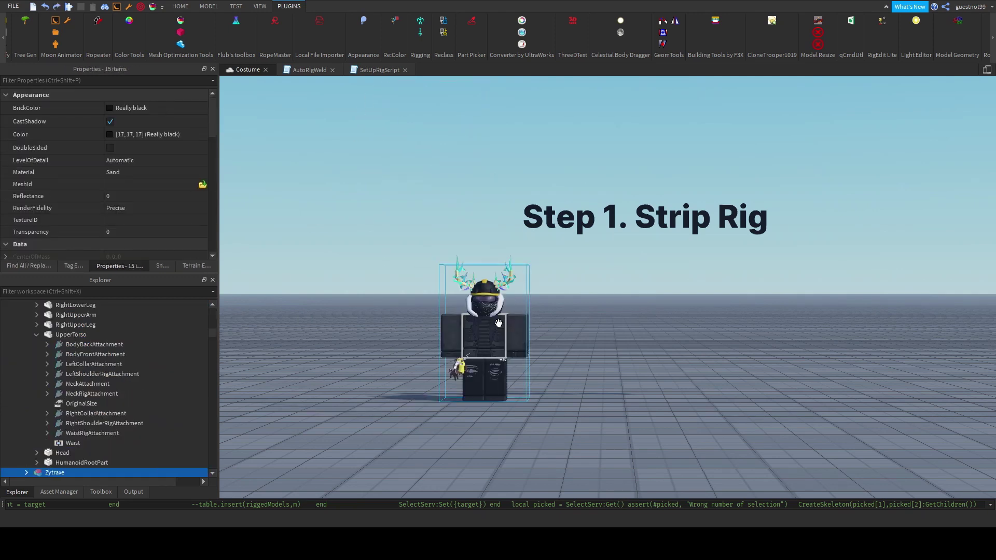
- Expand the Step 1 character and its LeftLowerArm part to examine the attachments, joint and welds inside
{"action": "scroll", "coordinate": [145, 370], "scroll_direction": "down", "scroll_amount": 4}
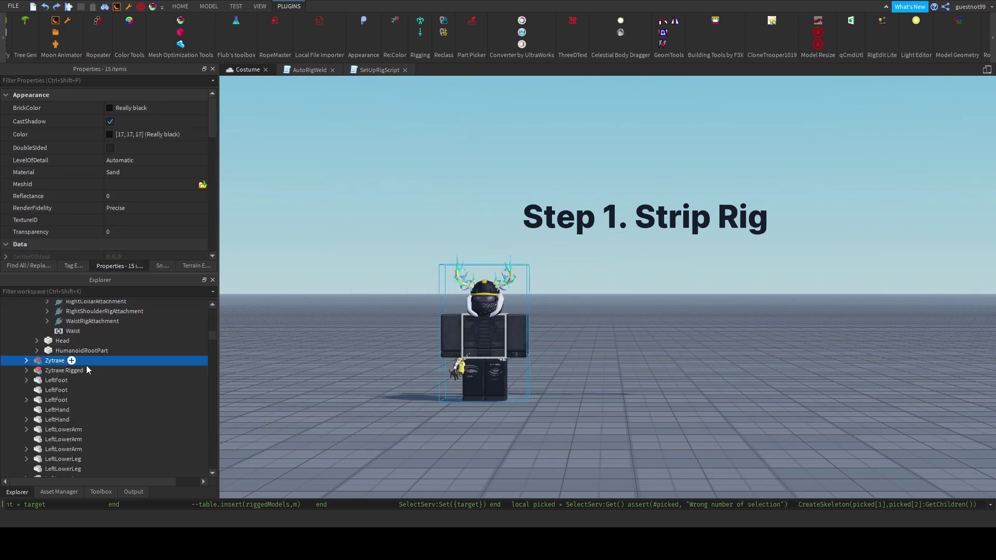
{"action": "left_click", "coordinate": [28, 361]}
{"action": "scroll", "coordinate": [95, 366], "scroll_direction": "down", "scroll_amount": 3}
{"action": "scroll", "coordinate": [95, 369], "scroll_direction": "down", "scroll_amount": 2}
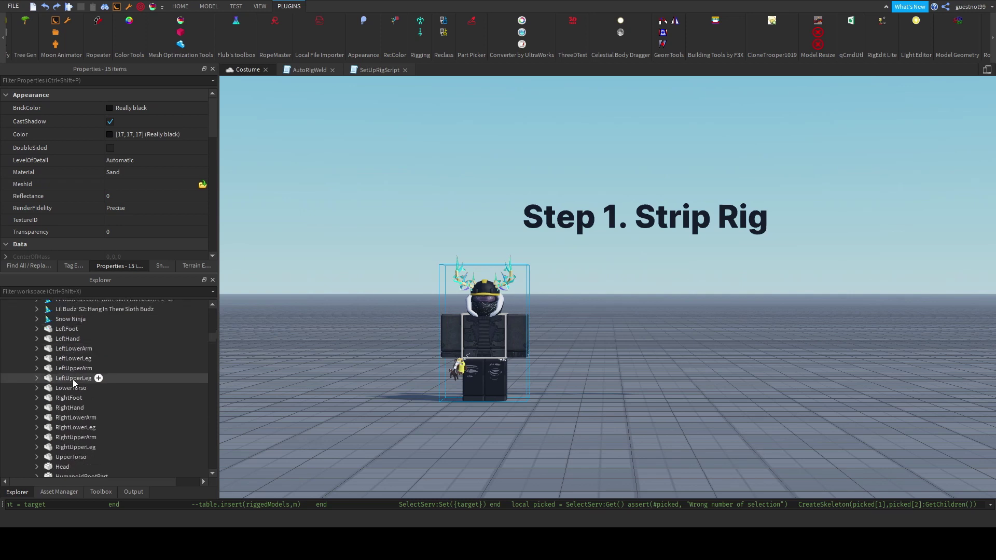
{"action": "left_click", "coordinate": [36, 348]}
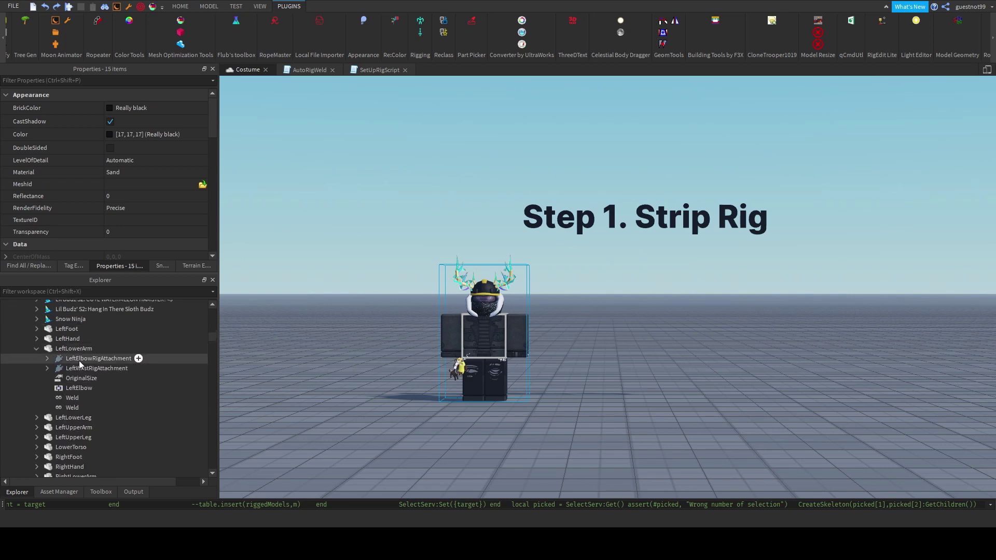
- Select LeftElbowRigAttachment and its parent LeftLowerArm part to see where they sit on the Step 1 character
{"action": "left_click", "coordinate": [77, 358]}
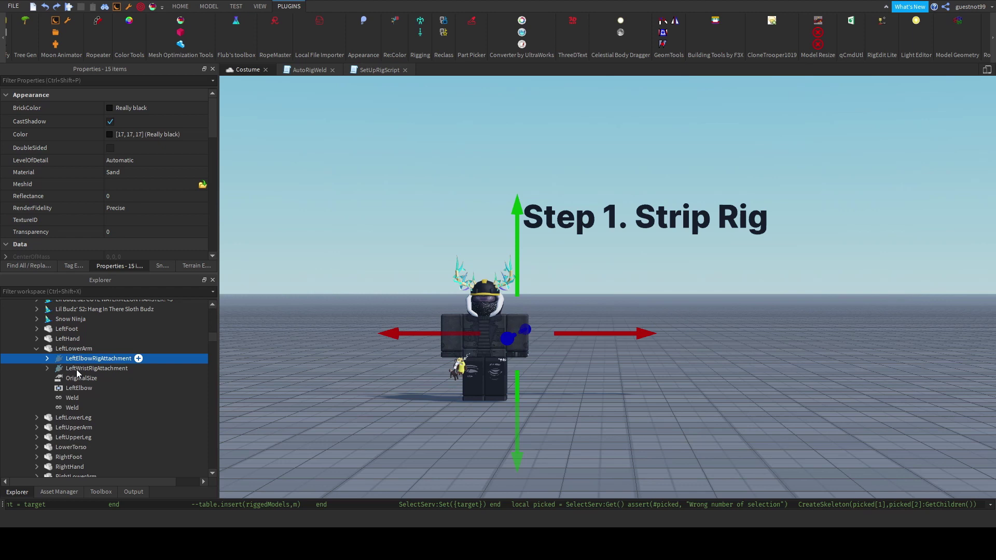
{"action": "left_click", "coordinate": [73, 351]}
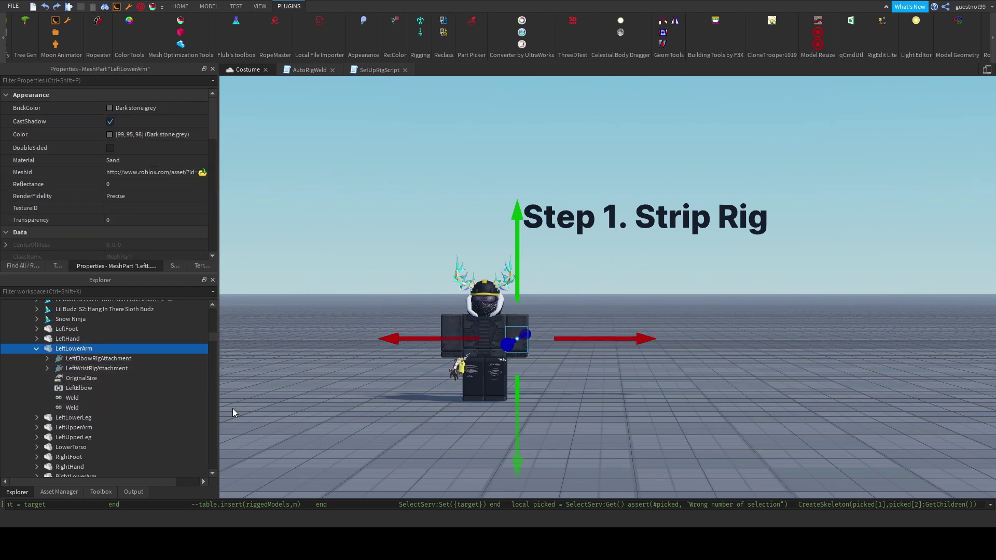
- Copy the entire SetUpRigScript code and paste it into the command line in place of the existing code
{"action": "left_click", "coordinate": [374, 71]}
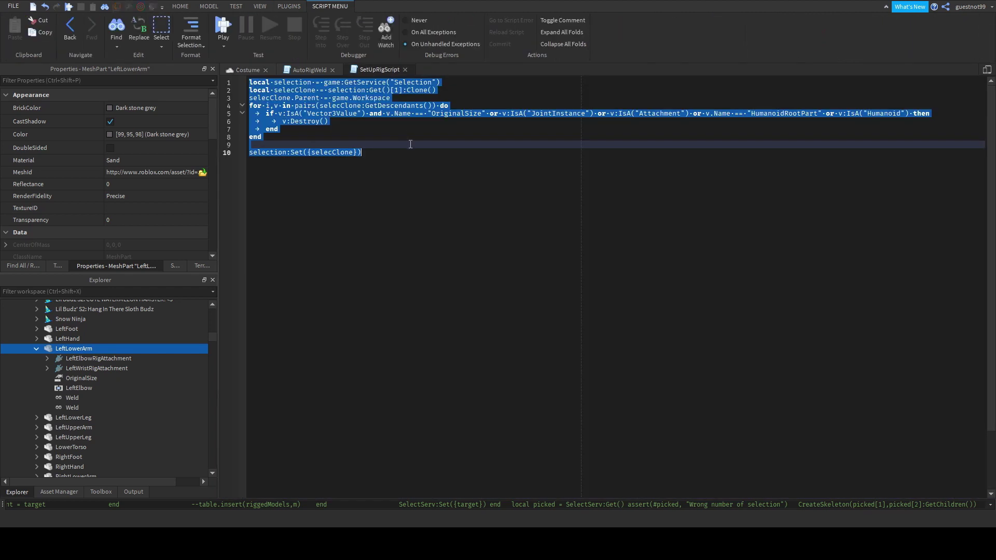
{"action": "left_click", "coordinate": [410, 144]}
{"action": "key", "text": "ctrl+a"}
{"action": "left_click", "coordinate": [246, 70]}
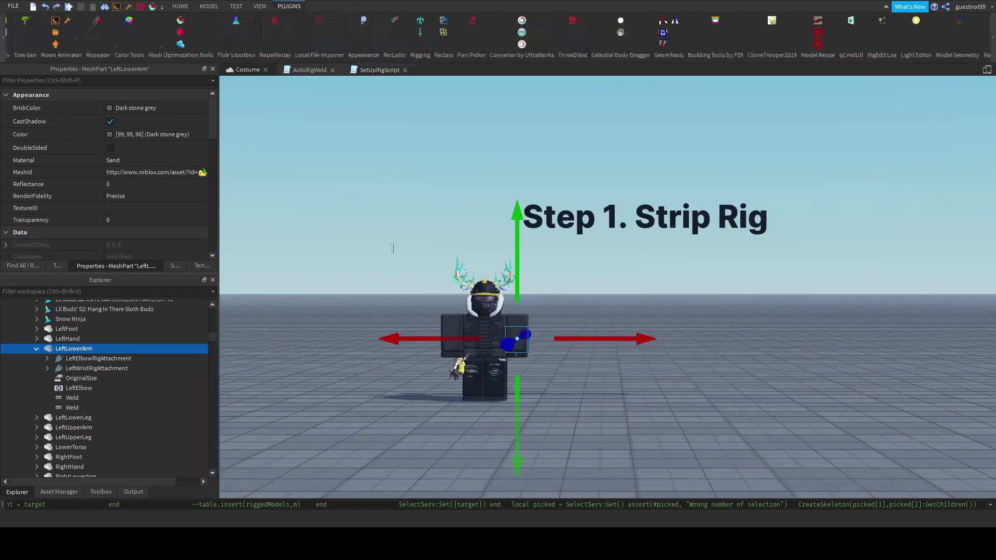
{"action": "left_click", "coordinate": [428, 506]}
{"action": "key", "text": "ctrl+a"}
{"action": "key", "text": "ctrl+v"}
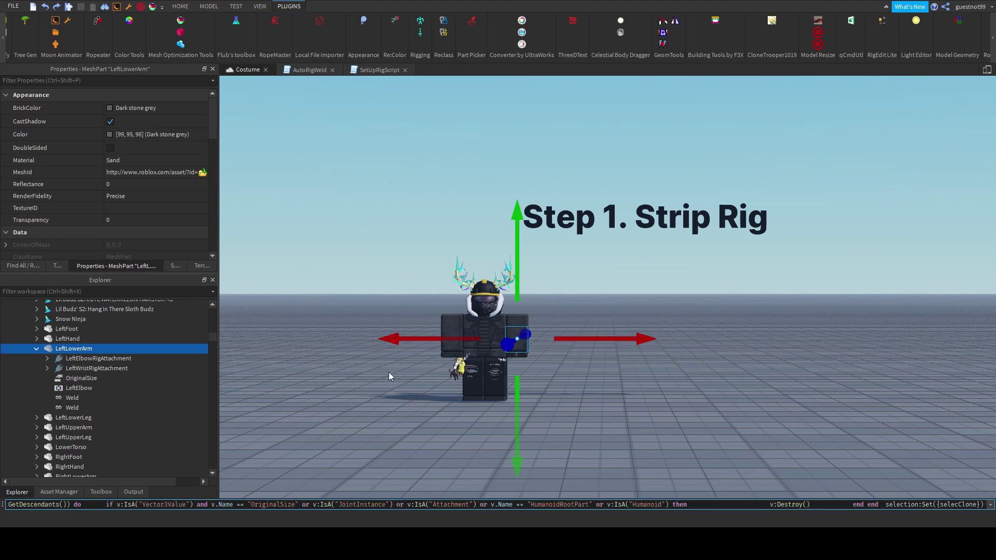
- Select the whole Step 1 character model and run the pasted rig-stripping code on it
{"action": "key", "text": "Return"}
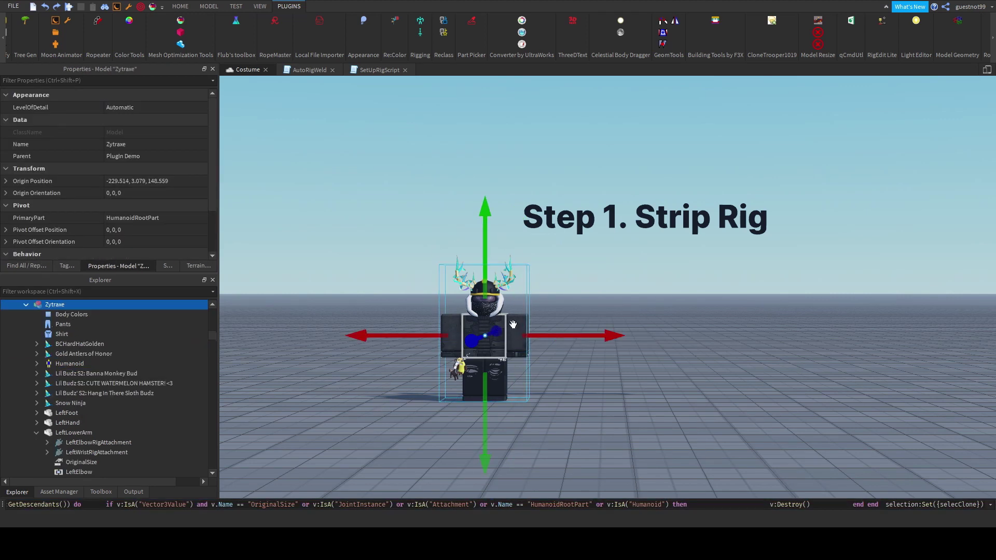
{"action": "left_click", "coordinate": [495, 505]}
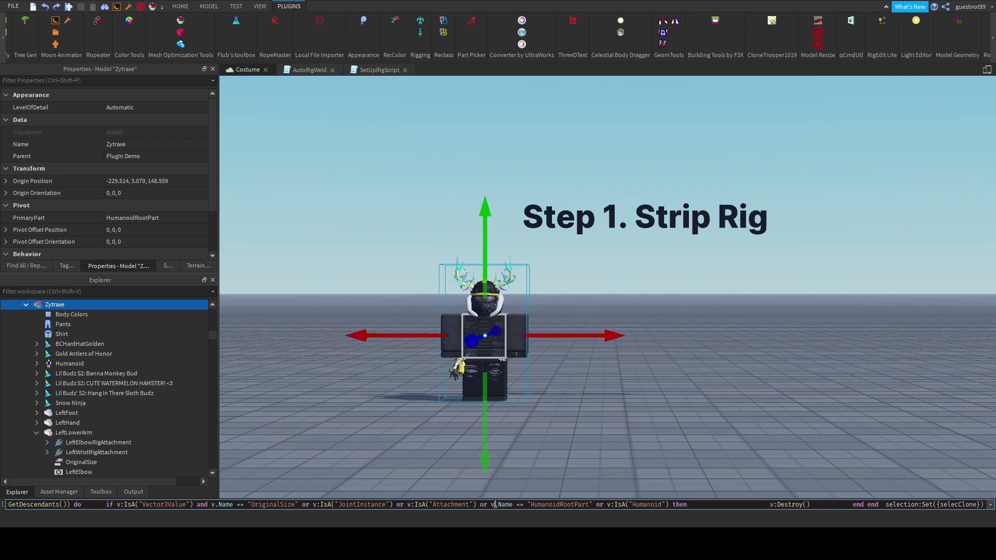
{"action": "key", "text": "Return"}
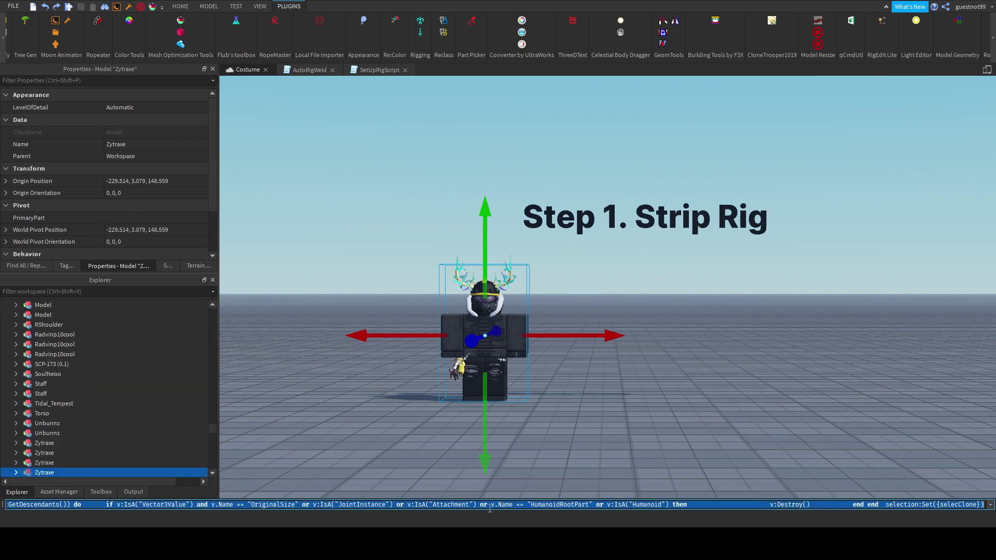
- Move the original Step 1 character about 6.7 studs sideways, clear of its stripped copy
{"action": "left_click", "coordinate": [387, 430]}
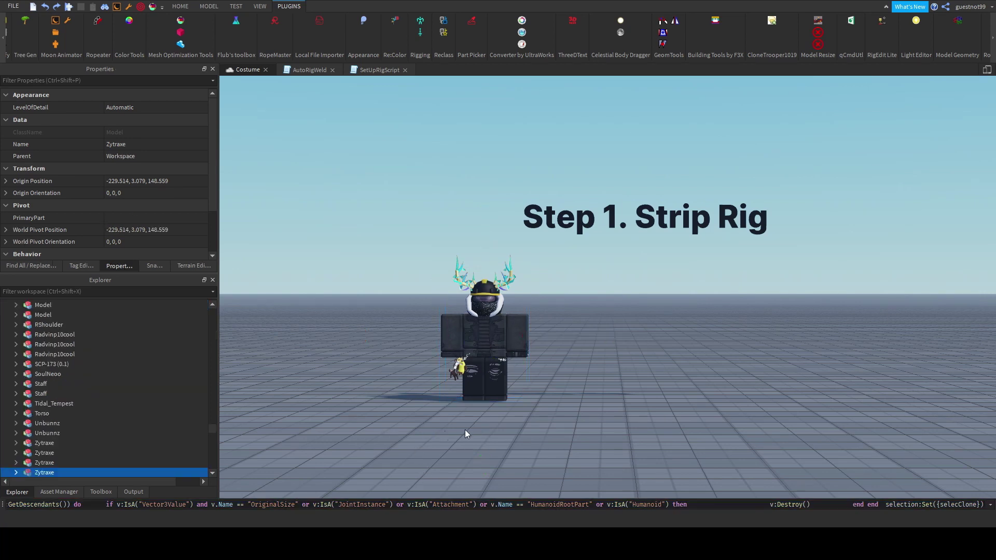
{"action": "left_click", "coordinate": [494, 341]}
{"action": "left_click_drag", "start_coordinate": [580, 342], "coordinate": [708, 355]}
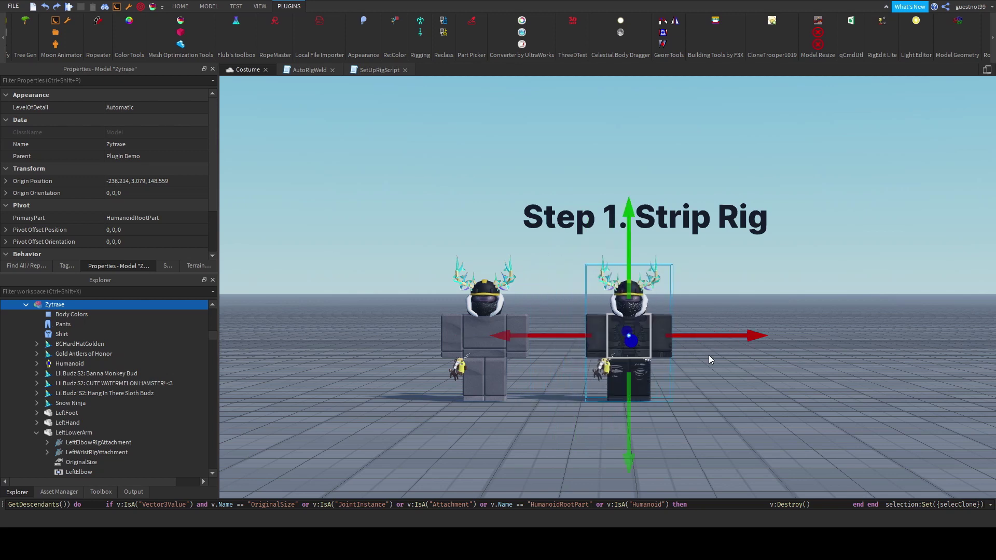
- Ungroup the stripped copy of the Step 1 character into its separate parts and clear the selection
{"action": "left_click", "coordinate": [457, 342]}
{"action": "left_click", "coordinate": [457, 342]}
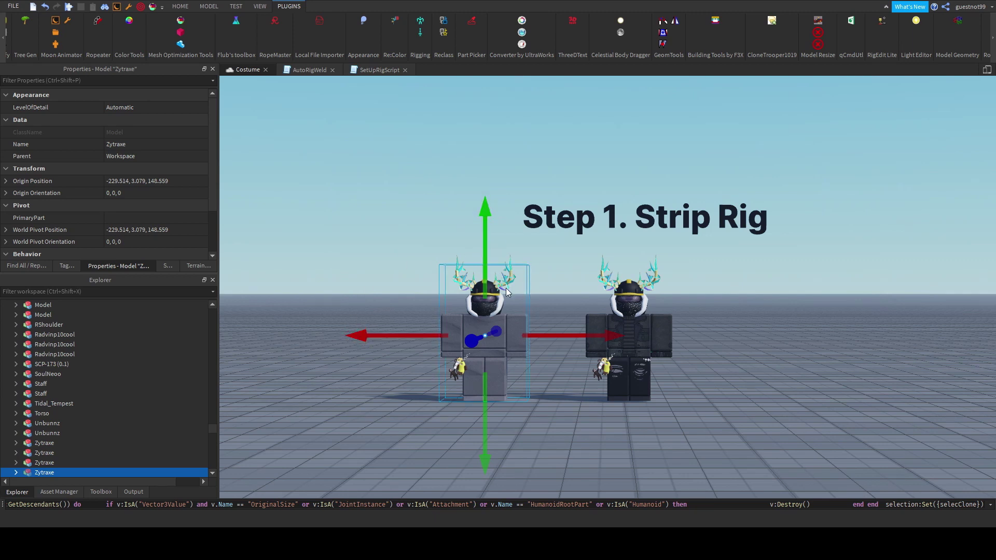
{"action": "key", "text": "ctrl+u"}
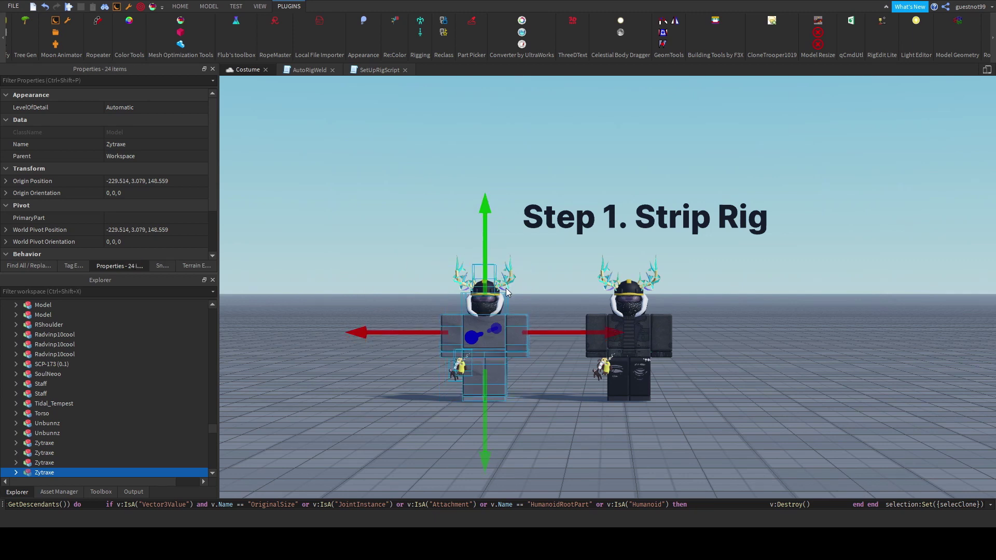
{"action": "left_click", "coordinate": [413, 295]}
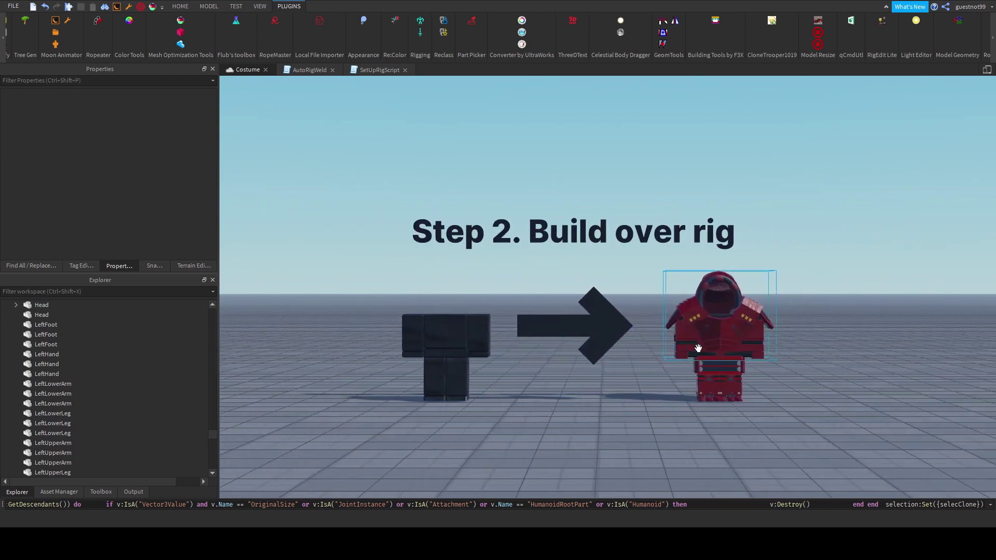
- Select all body parts of the stripped Step 2 rig together, and examine the LeftUpperArm part's properties
{"action": "left_click_drag", "start_coordinate": [348, 294], "coordinate": [506, 406]}
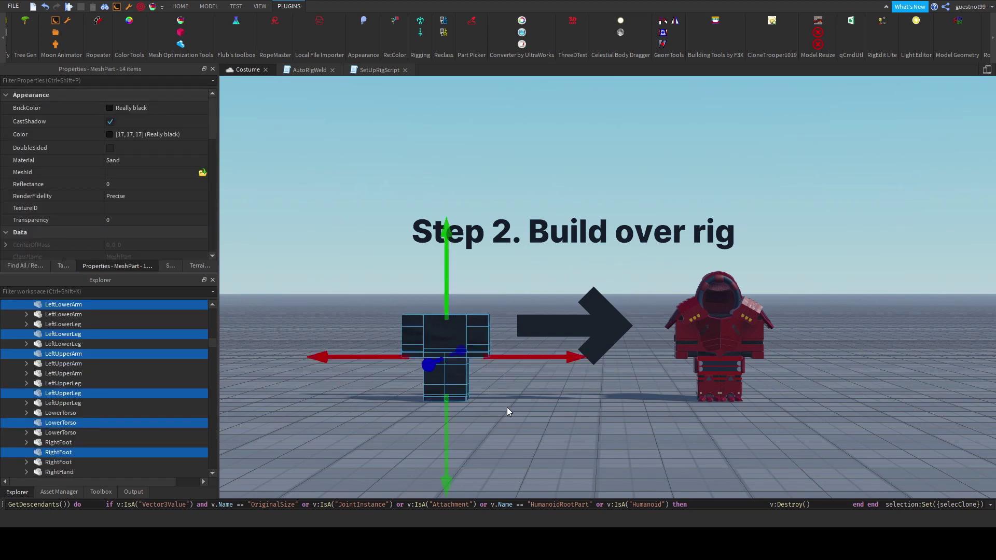
{"action": "left_click", "coordinate": [506, 407]}
{"action": "left_click", "coordinate": [475, 319]}
{"action": "scroll", "coordinate": [174, 156], "scroll_direction": "down", "scroll_amount": 5}
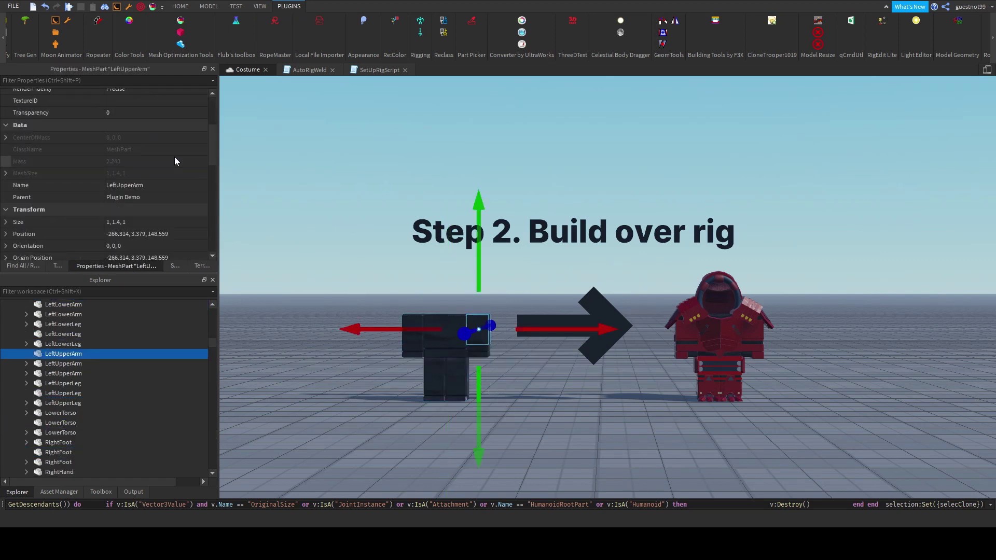
{"action": "left_click", "coordinate": [411, 301]}
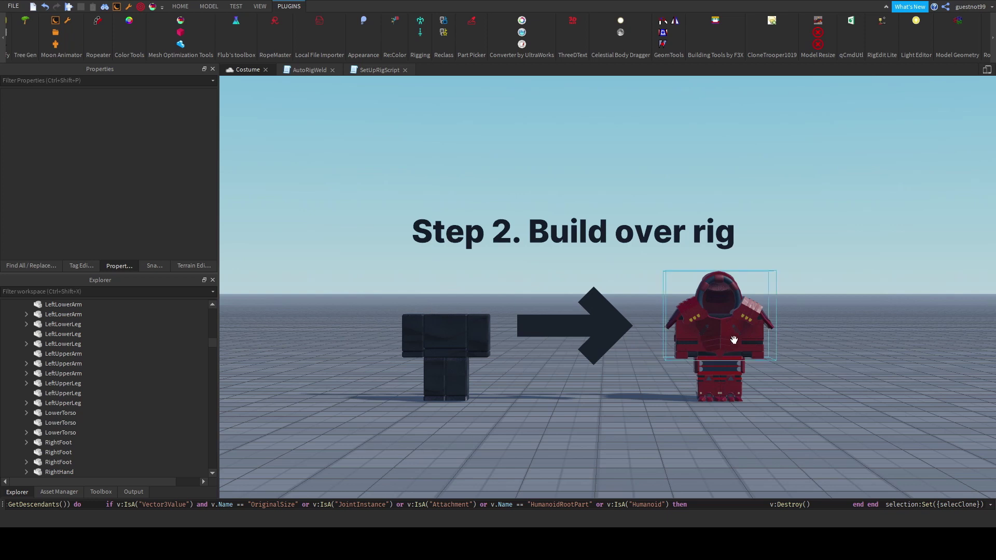
- Raise the torso armour about 0.4 studs above the Step 2 rig, and undo the move
{"action": "left_click", "coordinate": [716, 332]}
{"action": "left_click_drag", "start_coordinate": [713, 374], "coordinate": [731, 368]}
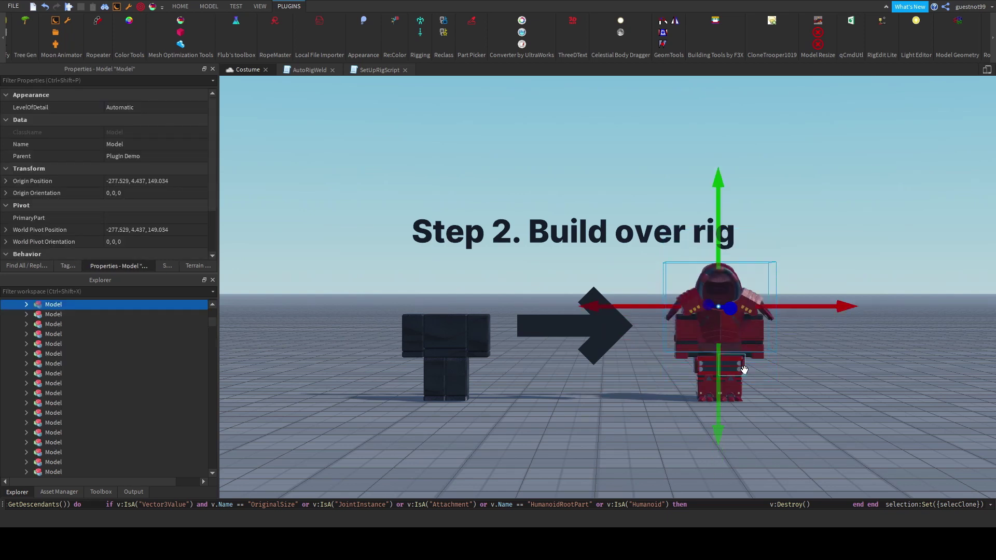
{"action": "key", "text": "ctrl+z"}
{"action": "left_click", "coordinate": [759, 336]}
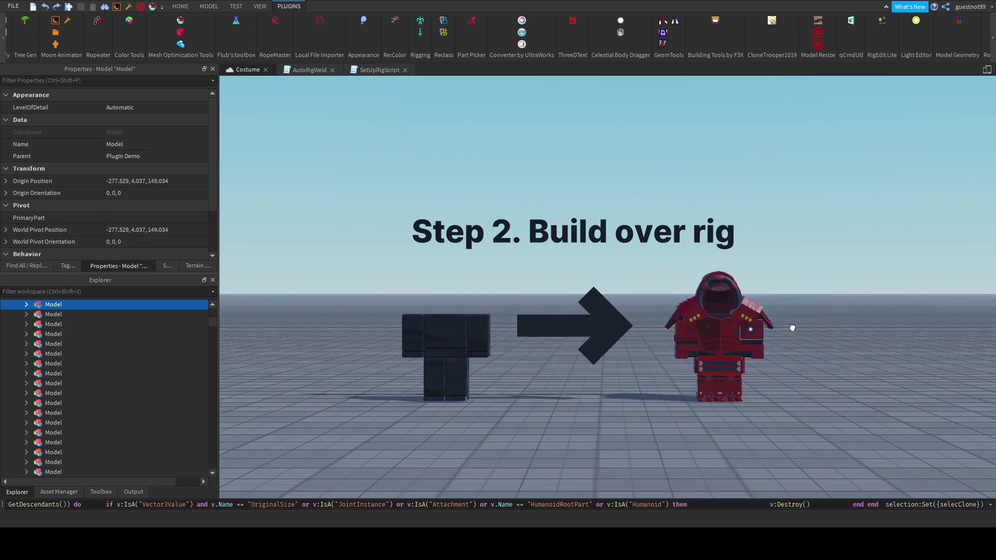
{"action": "left_click", "coordinate": [800, 378]}
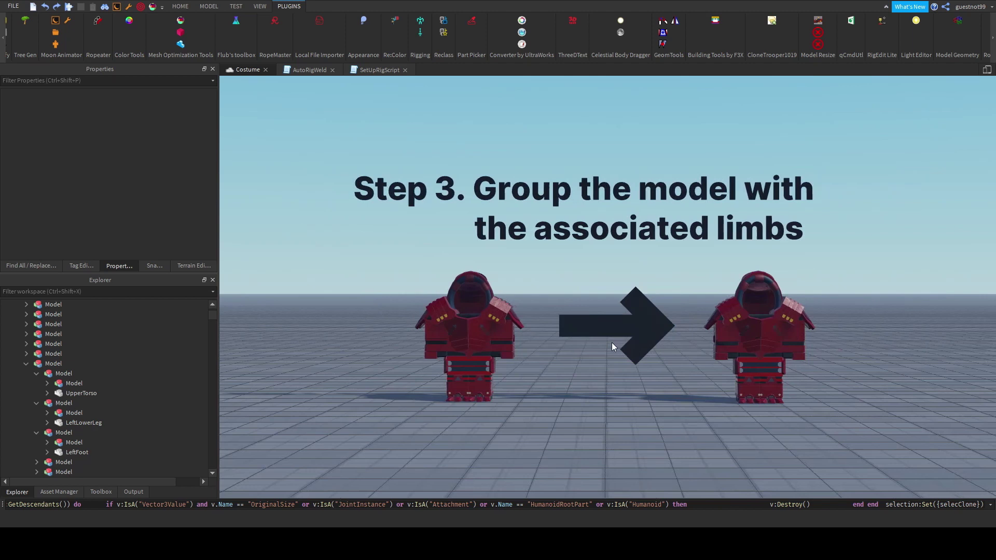
- Select the left upper arm armour on the ungrouped Step 3 model to show which limb it covers
{"action": "left_click", "coordinate": [497, 327]}
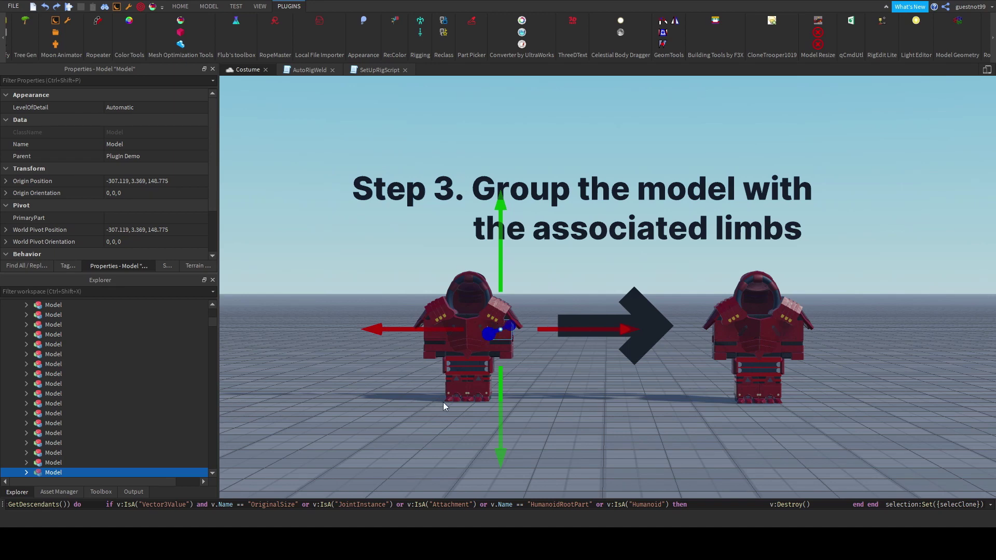
{"action": "scroll", "coordinate": [443, 402], "scroll_direction": "down", "scroll_amount": 2}
{"action": "left_click", "coordinate": [530, 334]}
{"action": "left_click_drag", "start_coordinate": [488, 339], "coordinate": [511, 327]}
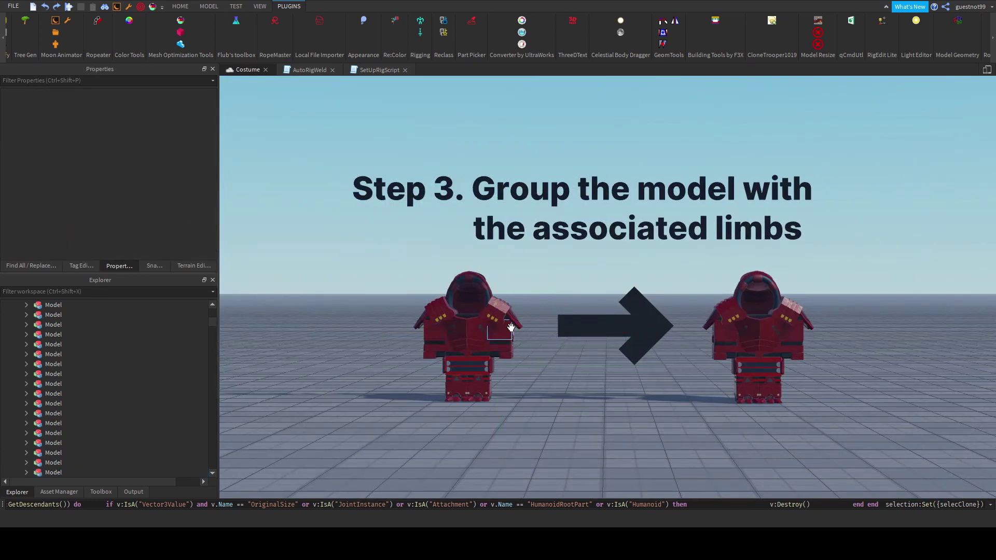
- Lift the ungrouped Step 3 model's torso armour 1.4 studs to expose the UpperTorso part, and undo the move
{"action": "left_click", "coordinate": [482, 280]}
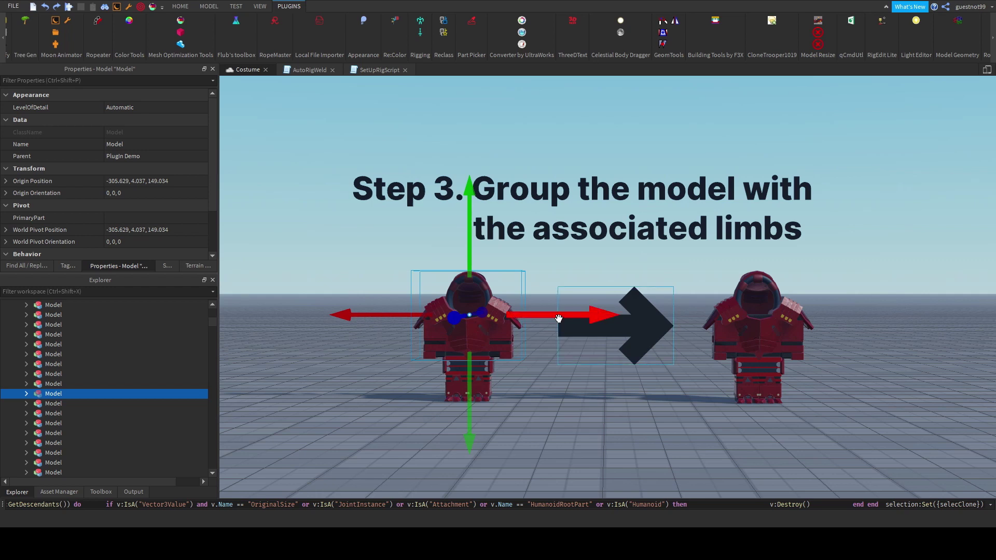
{"action": "left_click_drag", "start_coordinate": [473, 373], "coordinate": [473, 342]}
{"action": "left_click", "coordinate": [478, 341]}
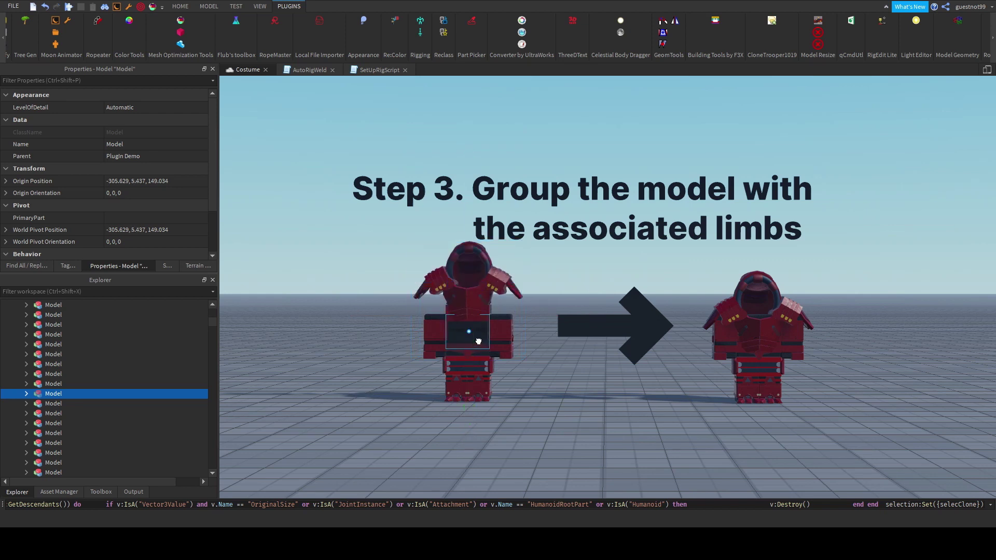
{"action": "left_click", "coordinate": [478, 342]}
{"action": "scroll", "coordinate": [129, 436], "scroll_direction": "down", "scroll_amount": 1}
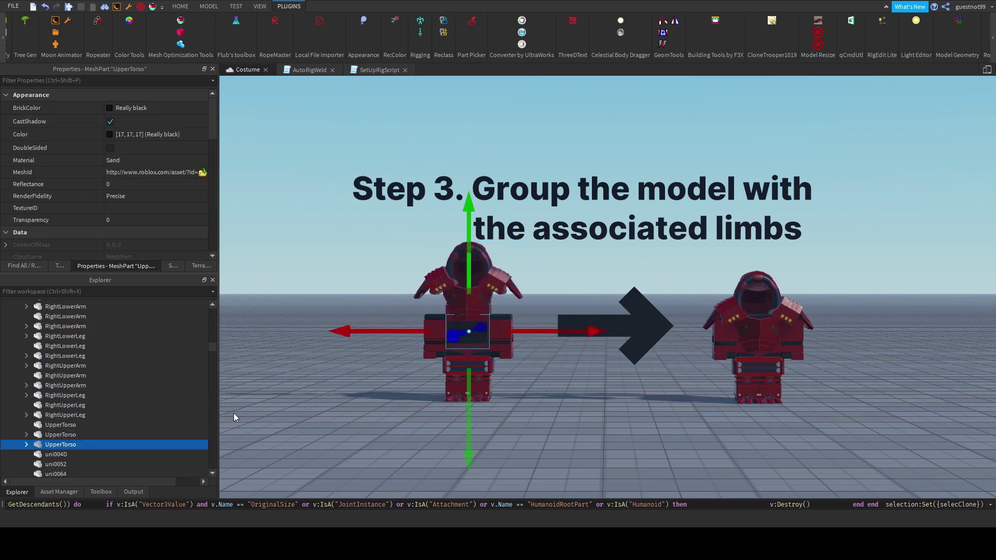
{"action": "key", "text": "ctrl+z"}
{"action": "left_click", "coordinate": [531, 424]}
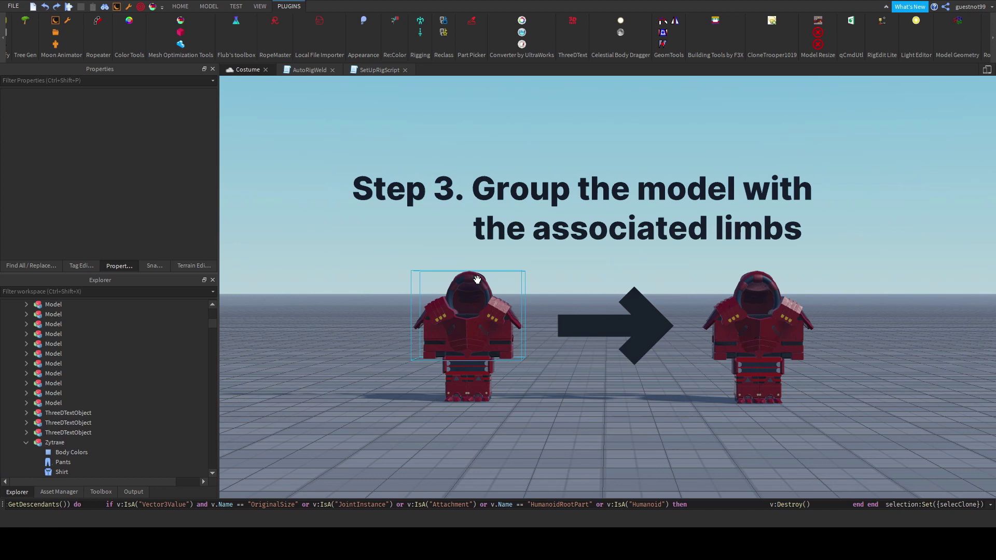
- Group the ungrouped Step 3 model's torso armour with its UpperTorso part, and expand the new group in the object hierarchy
{"action": "left_click_drag", "start_coordinate": [472, 258], "coordinate": [463, 335]}
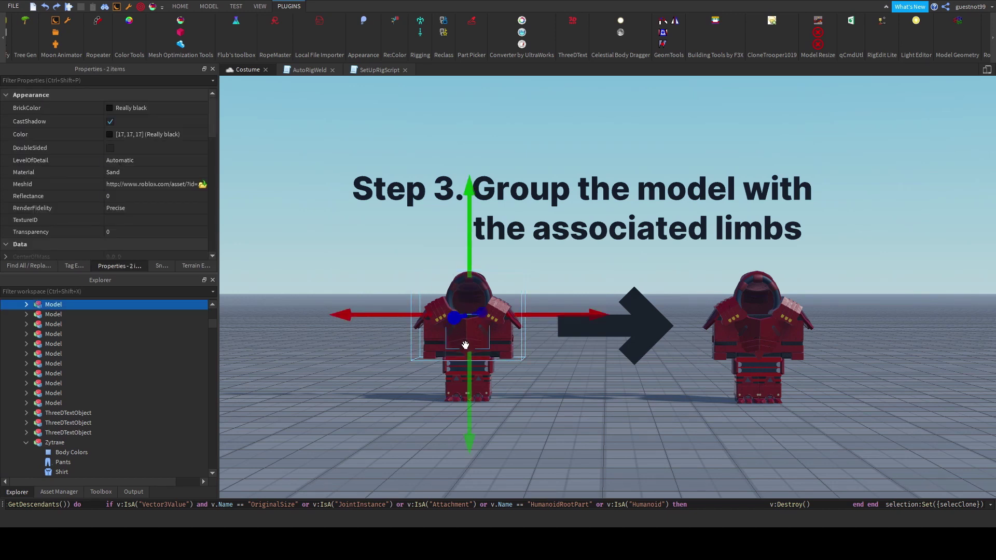
{"action": "left_click", "coordinate": [465, 345]}
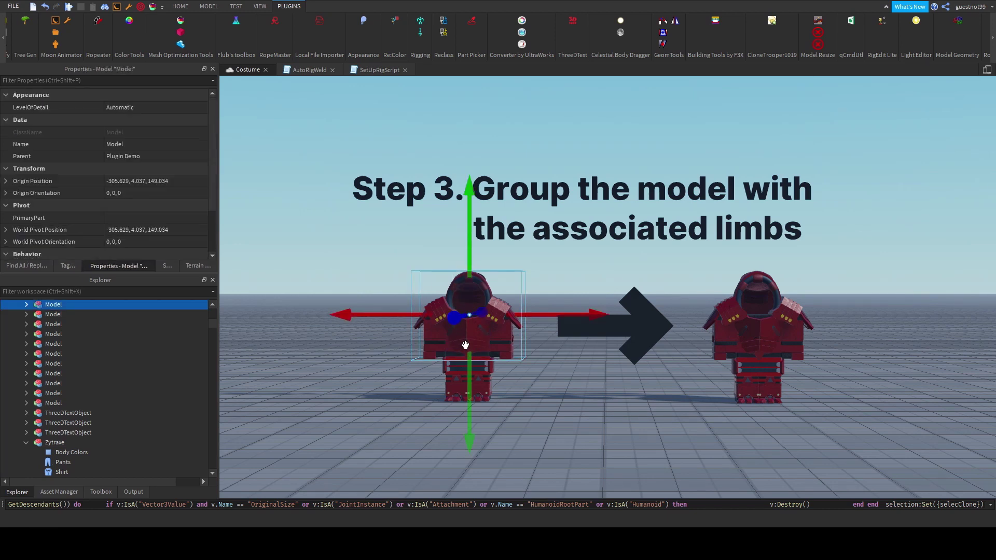
{"action": "left_click", "coordinate": [25, 412]}
{"action": "left_click", "coordinate": [26, 403]}
{"action": "scroll", "coordinate": [45, 396], "scroll_direction": "down", "scroll_amount": 1}
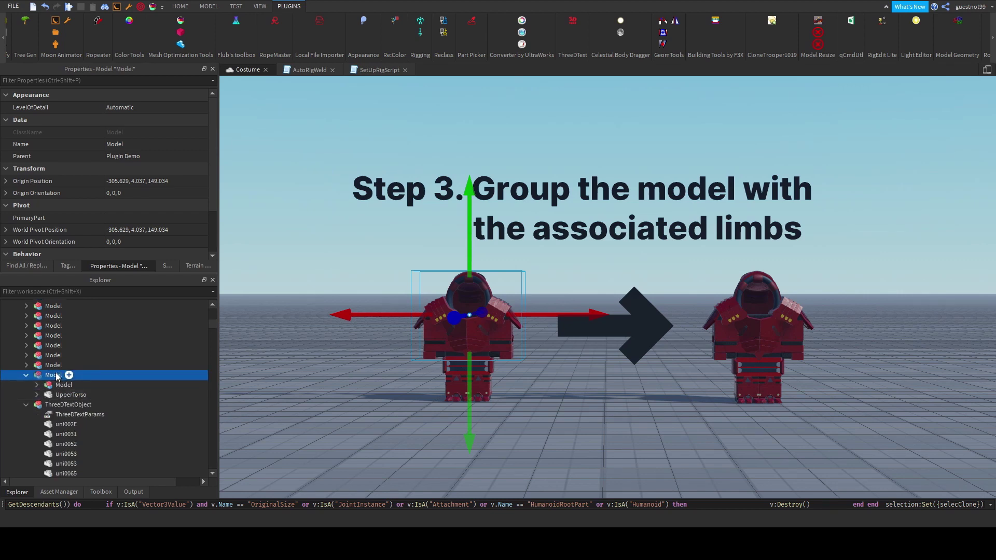
- Select the UpperTorso part and the armour model inside the new group, and undo the grouping
{"action": "left_click", "coordinate": [57, 395]}
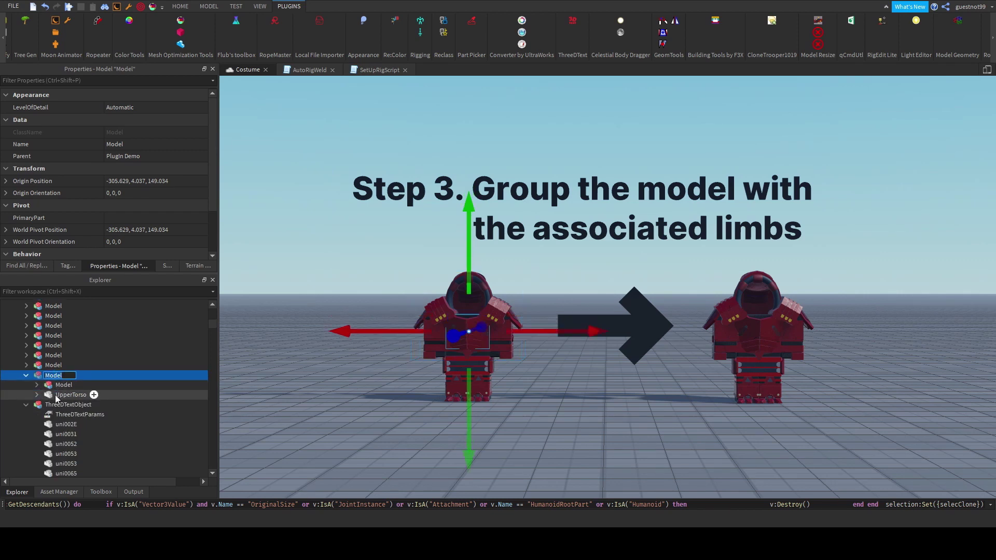
{"action": "left_click", "coordinate": [63, 385]}
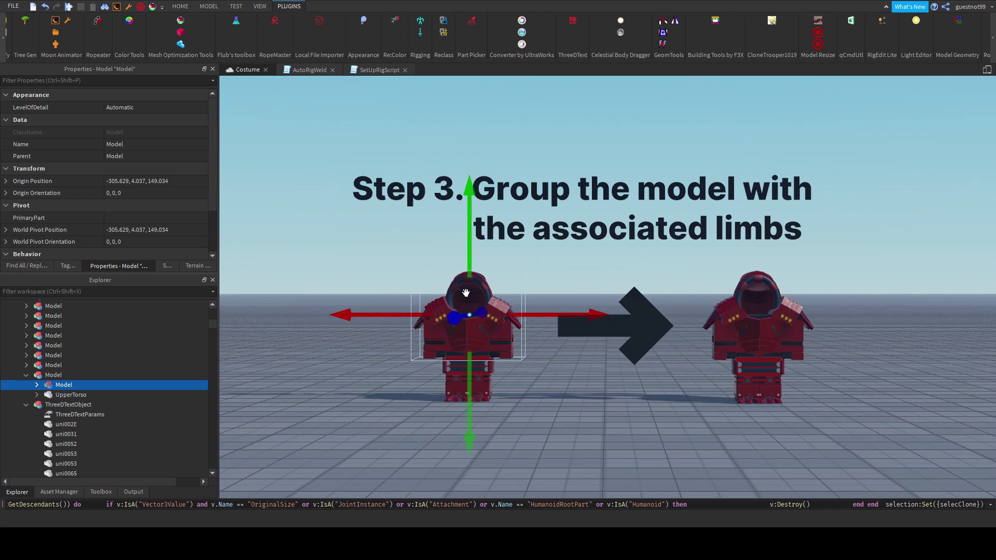
{"action": "key", "text": "ctrl+z"}
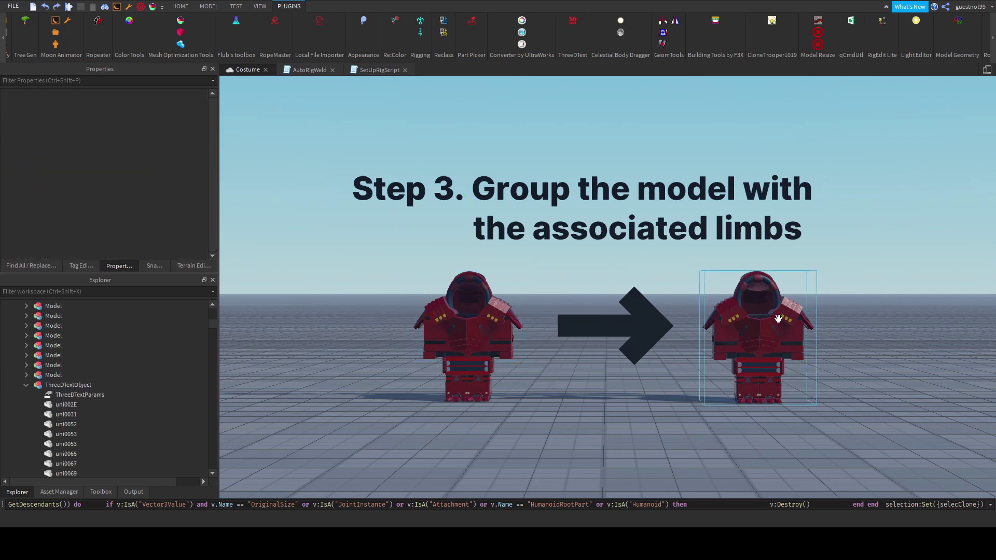
- Select the finished grouped Step 3 model and collapse its expanded limb groups in the object hierarchy
{"action": "left_click", "coordinate": [778, 318]}
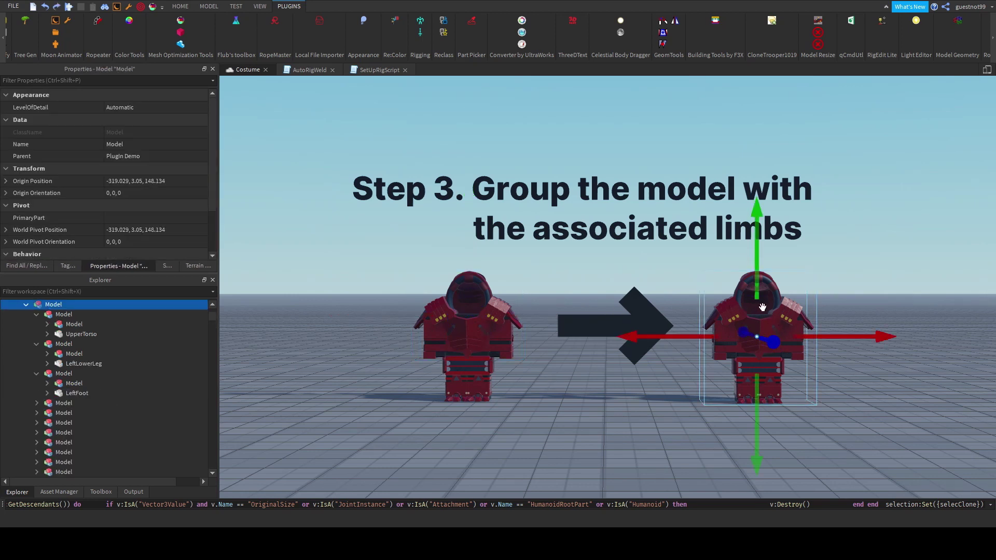
{"action": "left_click", "coordinate": [64, 317]}
{"action": "left_click", "coordinate": [36, 344]}
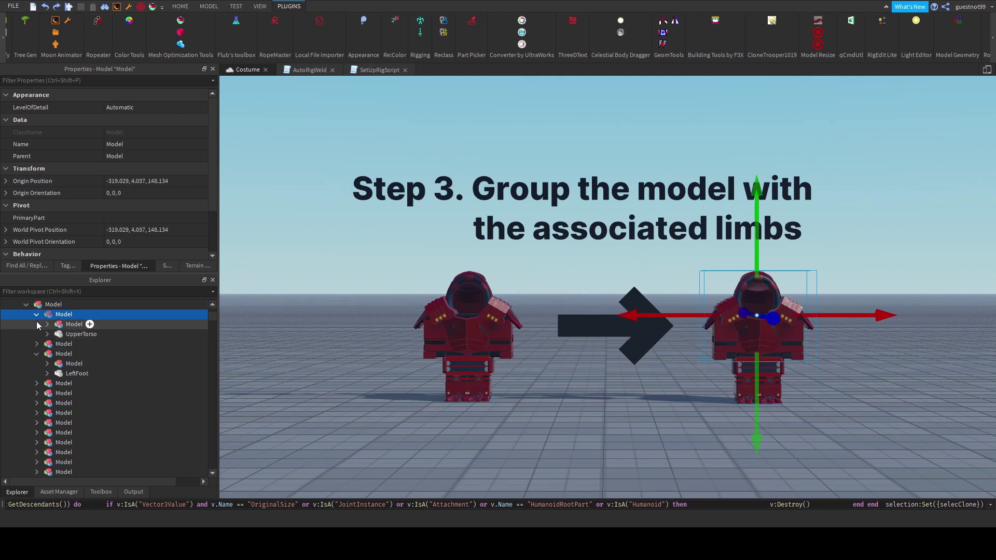
{"action": "left_click", "coordinate": [36, 354]}
{"action": "left_click", "coordinate": [37, 314]}
- Expand the finished model's torso group and select the armour model stored alongside UpperTorso
{"action": "left_click", "coordinate": [45, 305]}
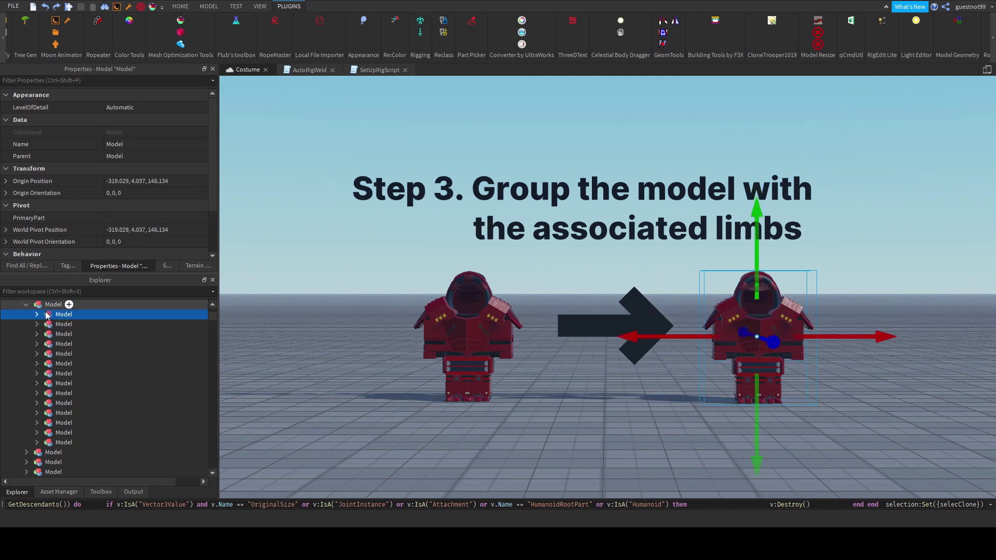
{"action": "left_click", "coordinate": [38, 315]}
{"action": "left_click", "coordinate": [61, 324]}
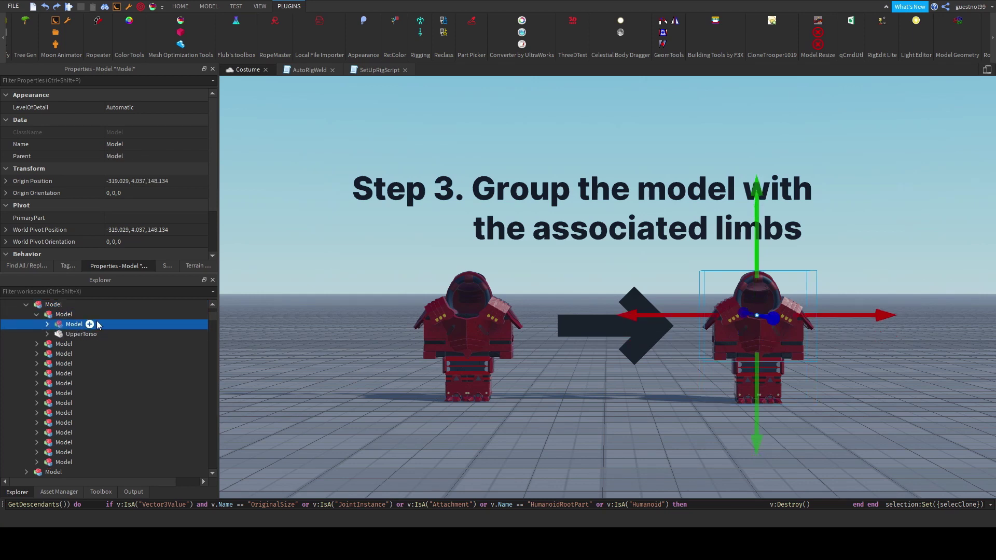
- Ungroup the armour model stored beside UpperTorso in the torso group, and group its pieces again
{"action": "left_click", "coordinate": [162, 335]}
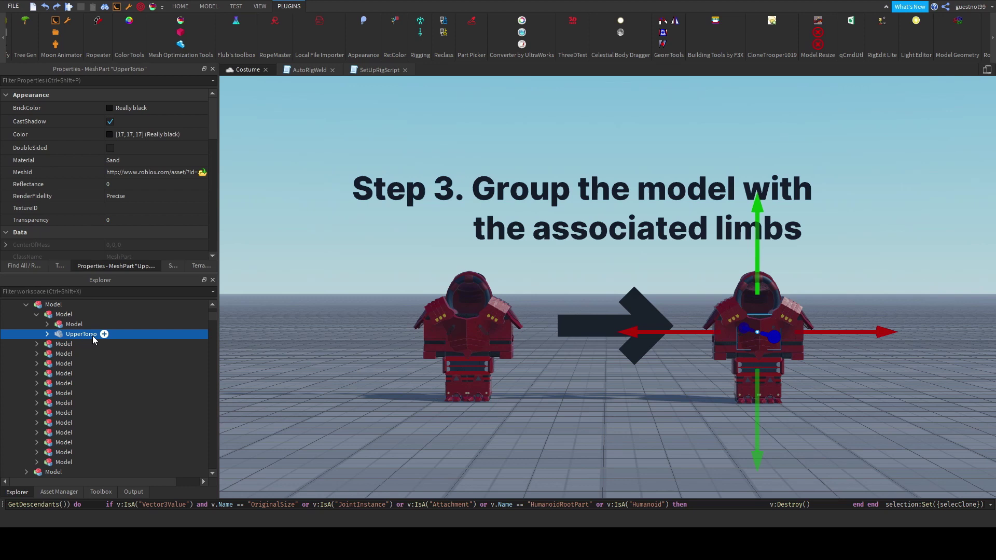
{"action": "left_click", "coordinate": [75, 325]}
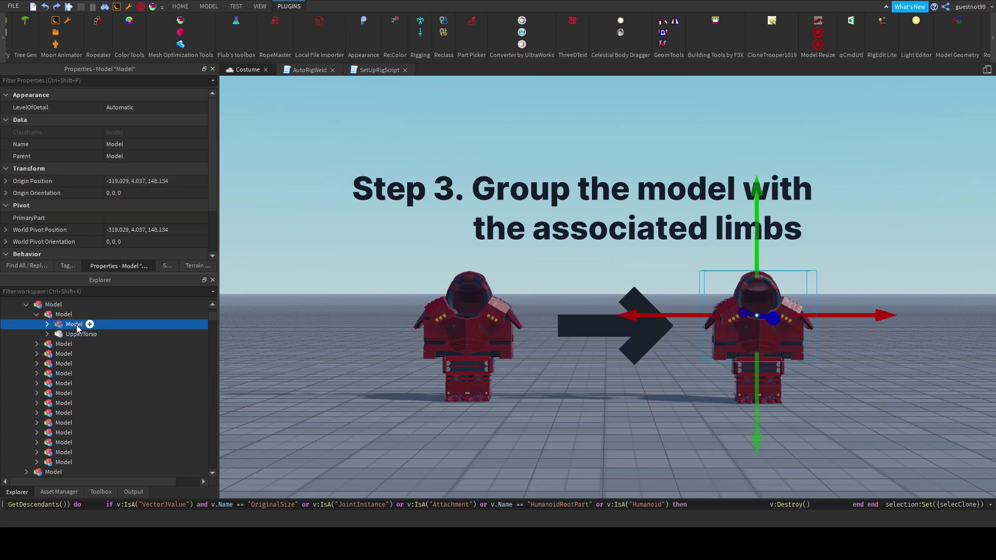
{"action": "key", "text": "ctrl+u"}
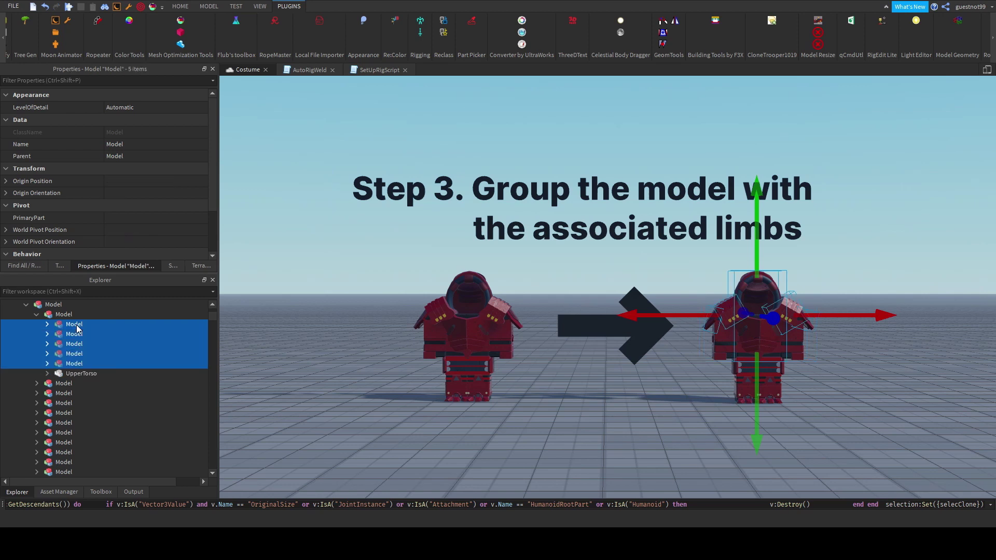
{"action": "key", "text": "ctrl+g"}
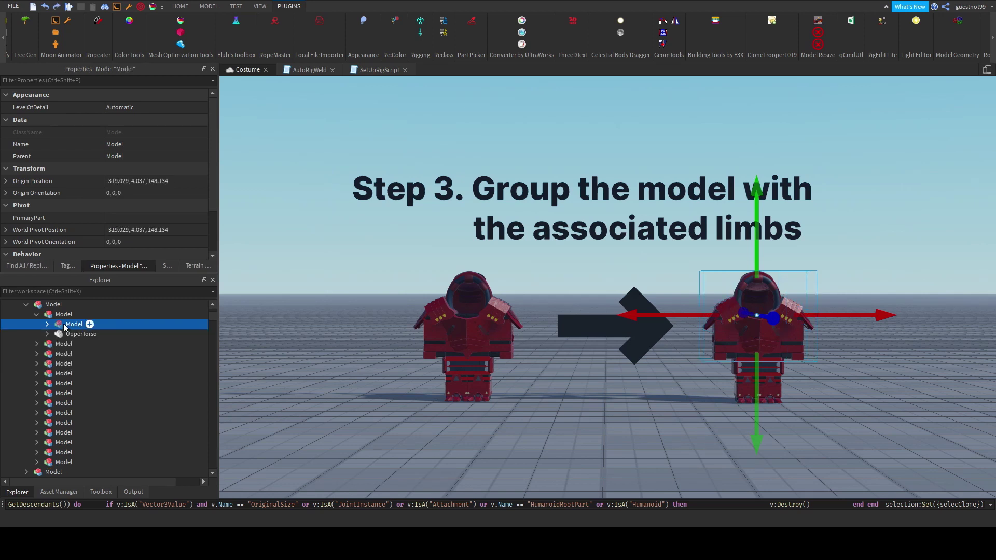
- Select the armour model and the UpperTorso part of the torso group in turn, and clear the selection
{"action": "left_click_drag", "start_coordinate": [61, 324], "coordinate": [73, 326]}
{"action": "left_click", "coordinate": [63, 334]}
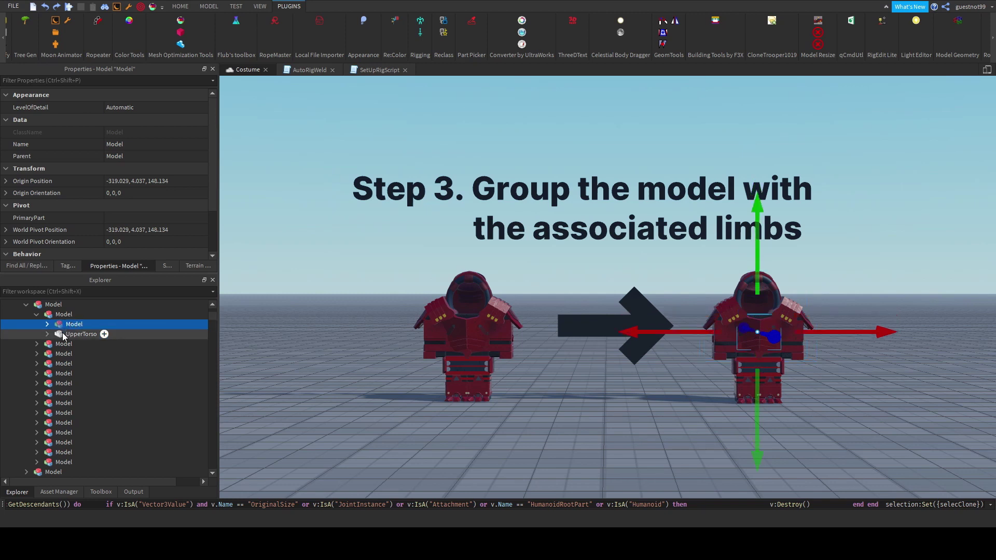
{"action": "left_click", "coordinate": [77, 334]}
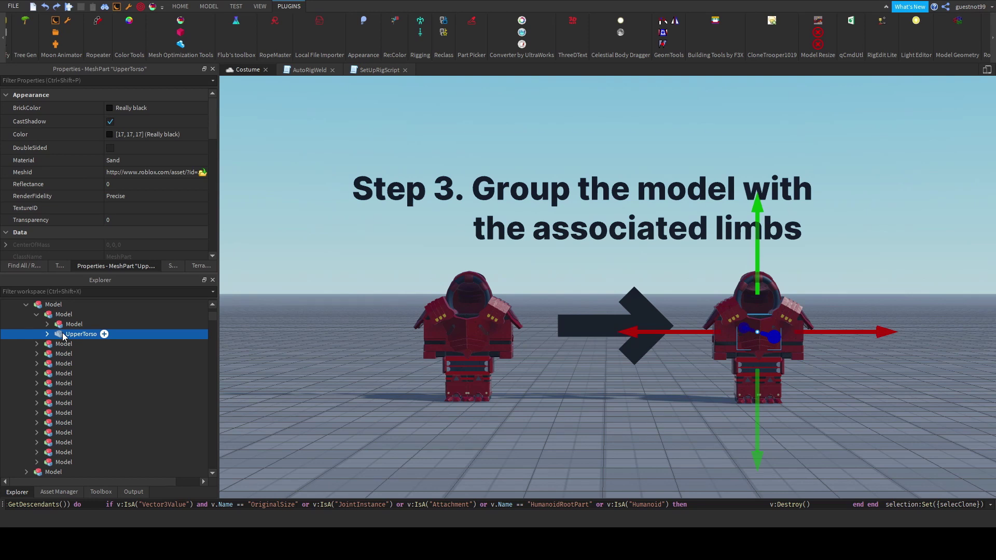
{"action": "left_click", "coordinate": [432, 373]}
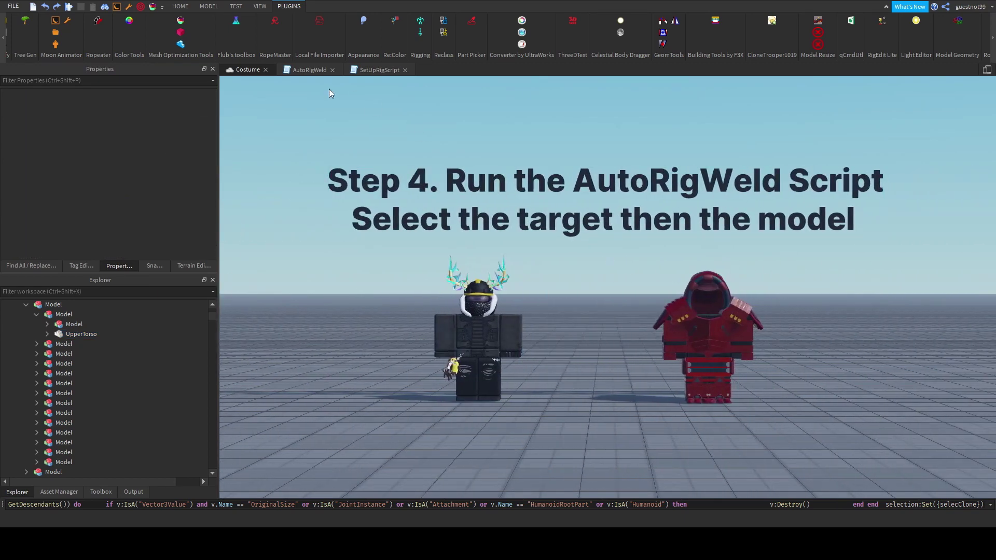
- Copy the entire AutoRigWeld script and put it in the Costume place's command bar in place of the previous command
{"action": "left_click", "coordinate": [308, 69]}
{"action": "left_click", "coordinate": [351, 149]}
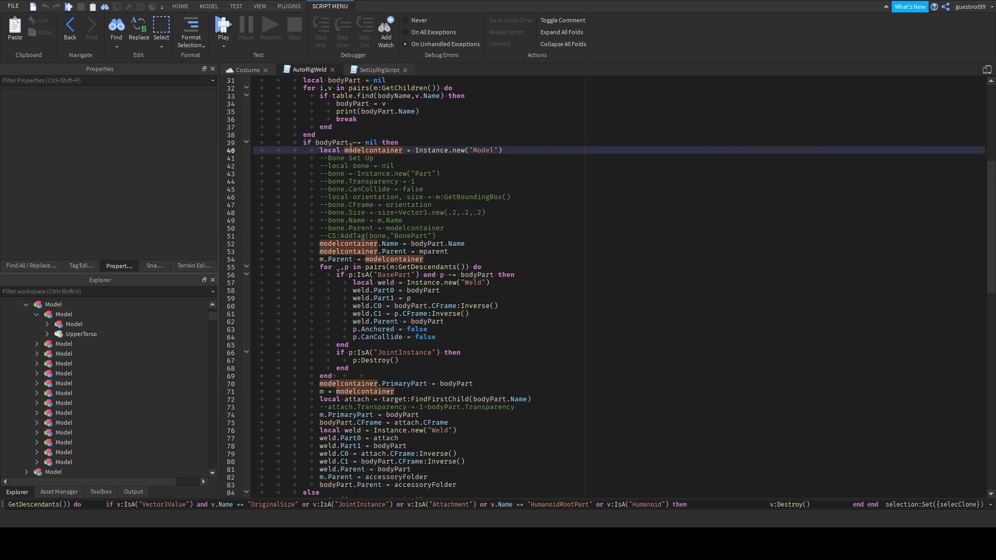
{"action": "key", "text": "ctrl+a"}
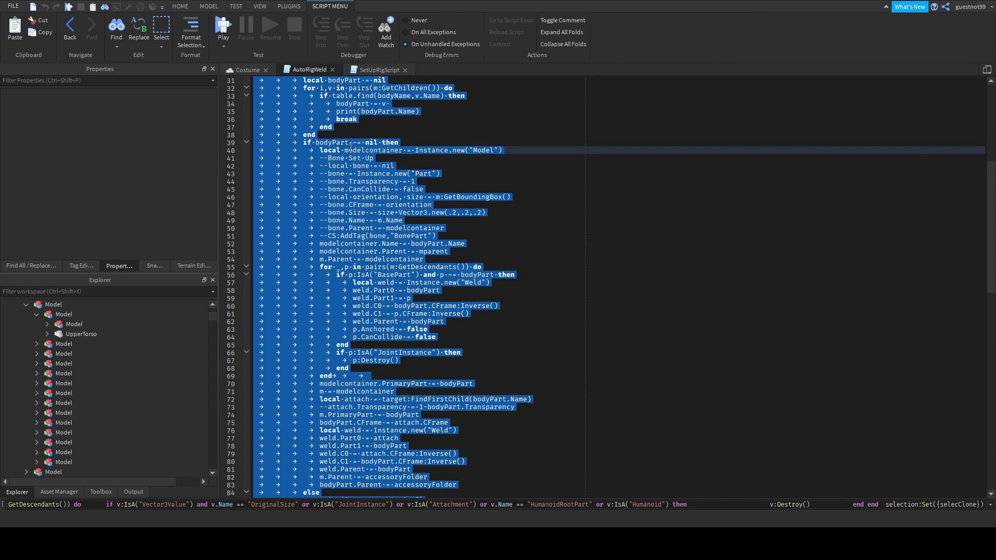
{"action": "left_click", "coordinate": [247, 69]}
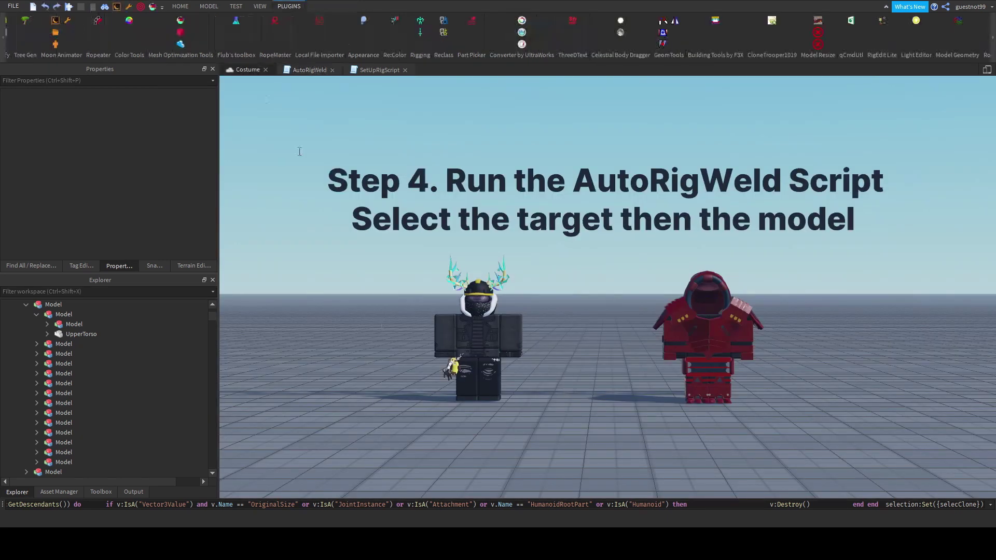
{"action": "left_click", "coordinate": [399, 504]}
{"action": "key", "text": "ctrl+a"}
{"action": "key", "text": "Return"}
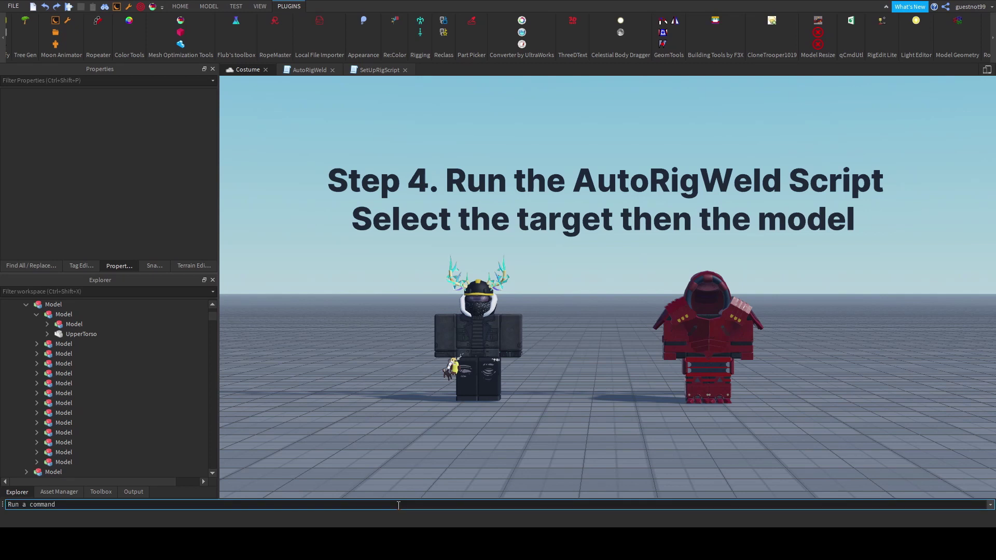
{"action": "key", "text": "Up"}
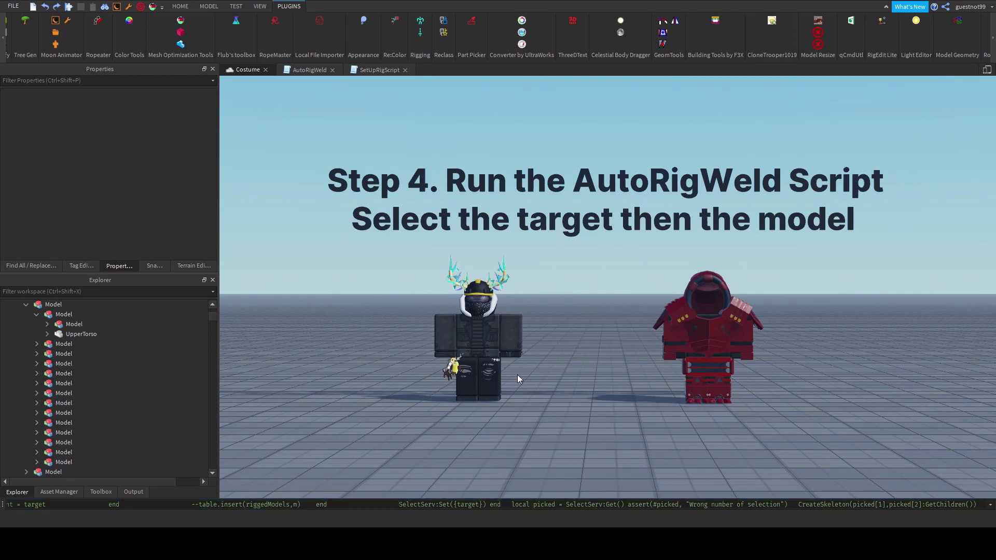
- Select the black character rig as target and the Step 4 armour model second, and run the AutoRigWeld script
{"action": "left_click", "coordinate": [444, 287]}
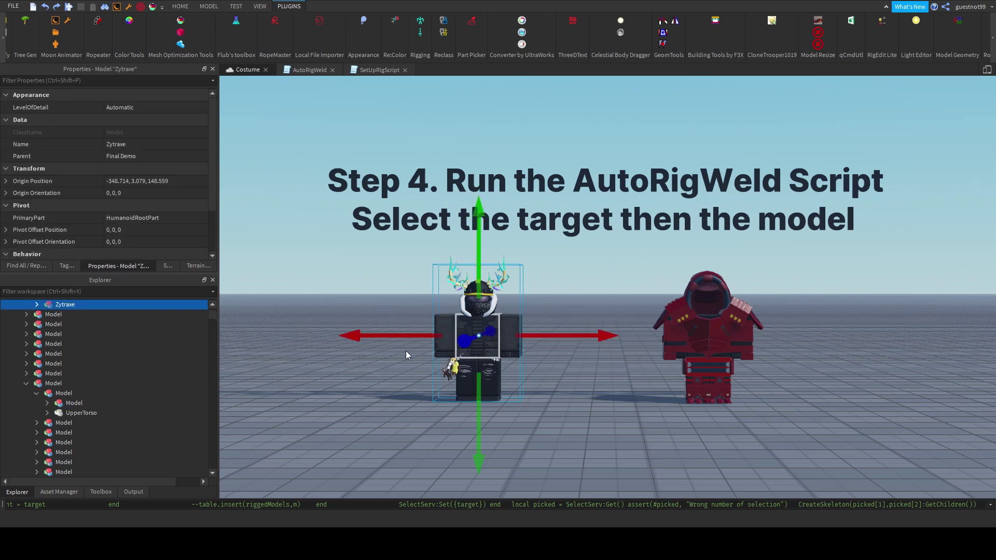
{"action": "left_click", "coordinate": [707, 325], "text": "ctrl"}
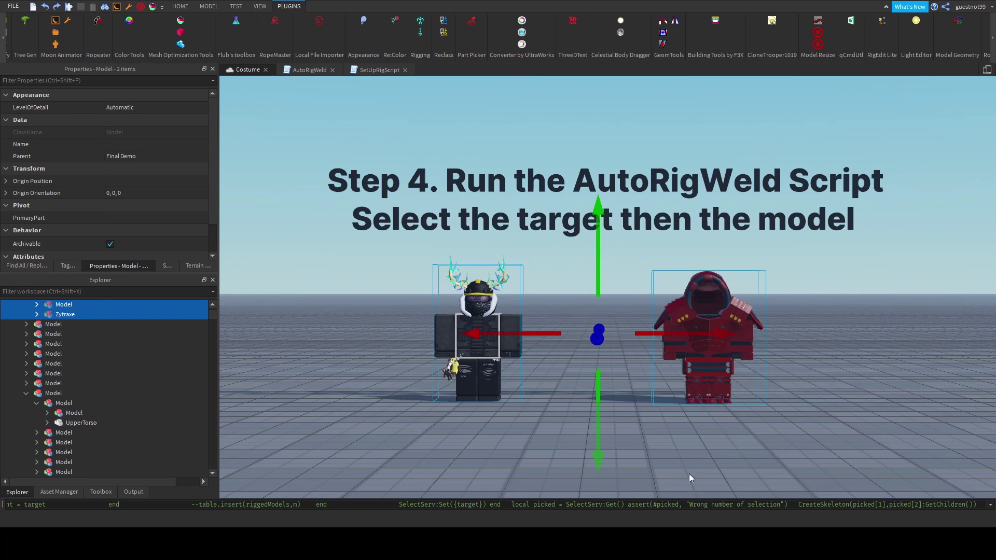
{"action": "left_click", "coordinate": [685, 504]}
{"action": "key", "text": "Return"}
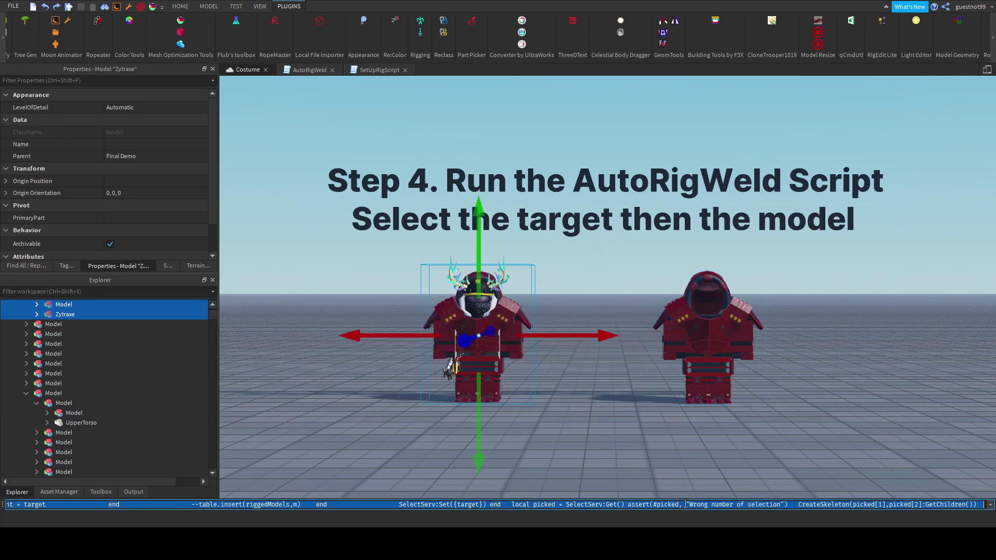
- Place the armoured character rig between the original black rig and the separate armour model
{"action": "left_click", "coordinate": [583, 365]}
{"action": "left_click", "coordinate": [468, 336]}
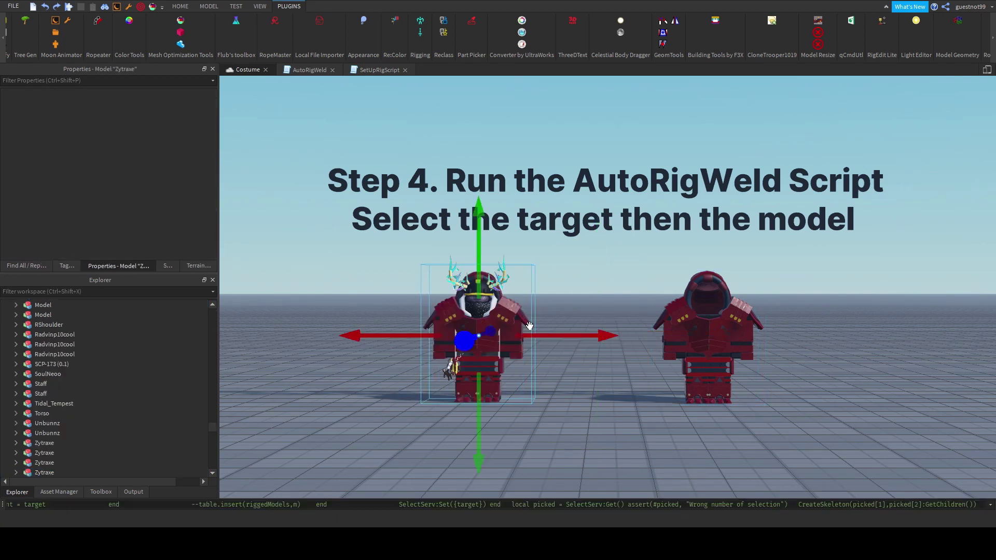
{"action": "left_click_drag", "start_coordinate": [559, 338], "coordinate": [651, 372]}
- Open the RigTest animation file in Moon Animator
{"action": "left_click", "coordinate": [56, 32]}
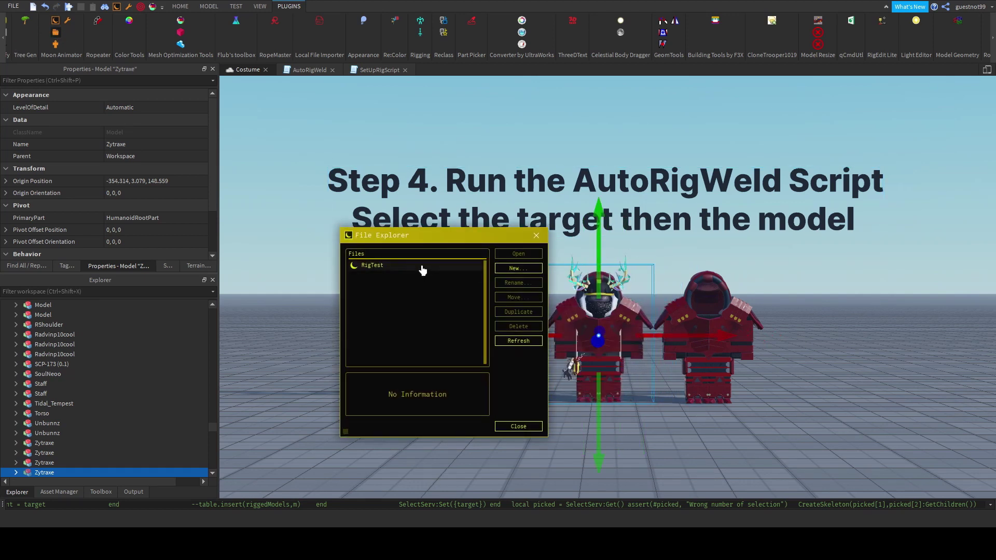
{"action": "left_click", "coordinate": [435, 265]}
{"action": "left_click", "coordinate": [504, 253]}
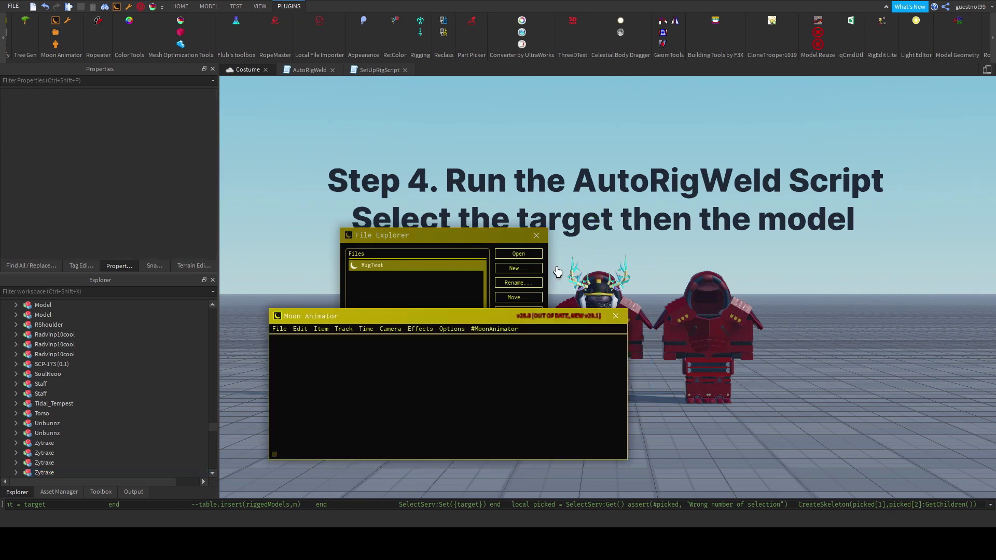
- Select the armoured character rig and append "Demo" to its name
{"action": "left_click", "coordinate": [603, 278]}
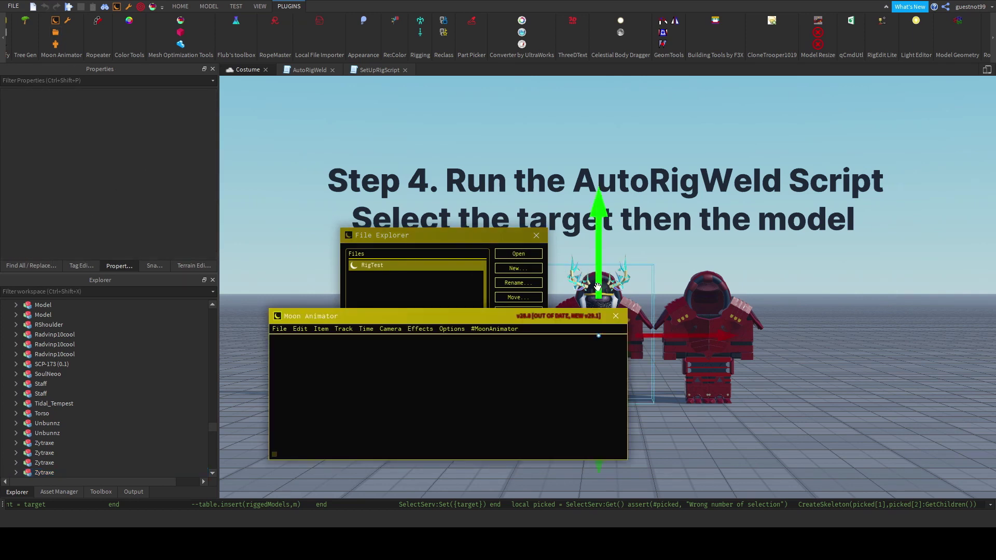
{"action": "left_click", "coordinate": [157, 144]}
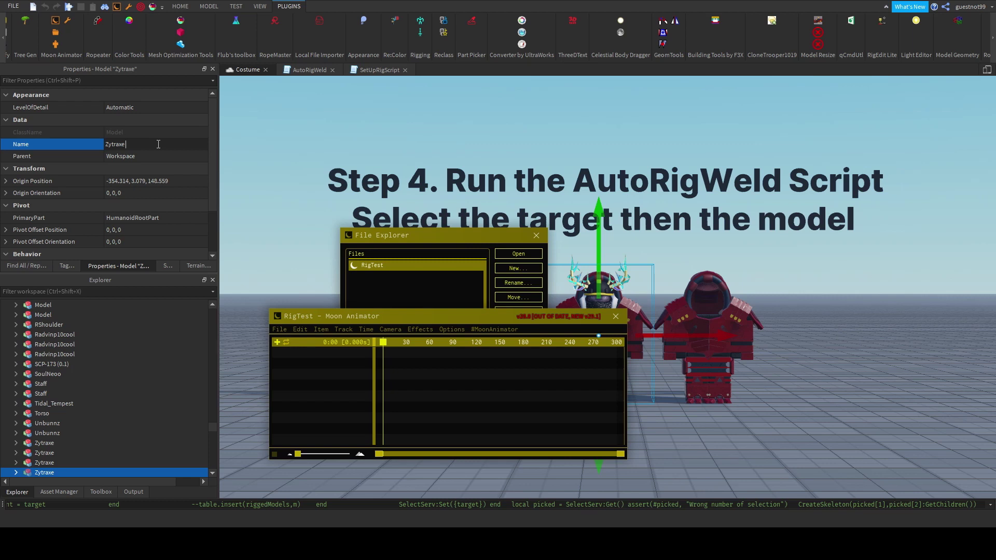
{"action": "type", "text": "Demo"}
{"action": "key", "text": "Return"}
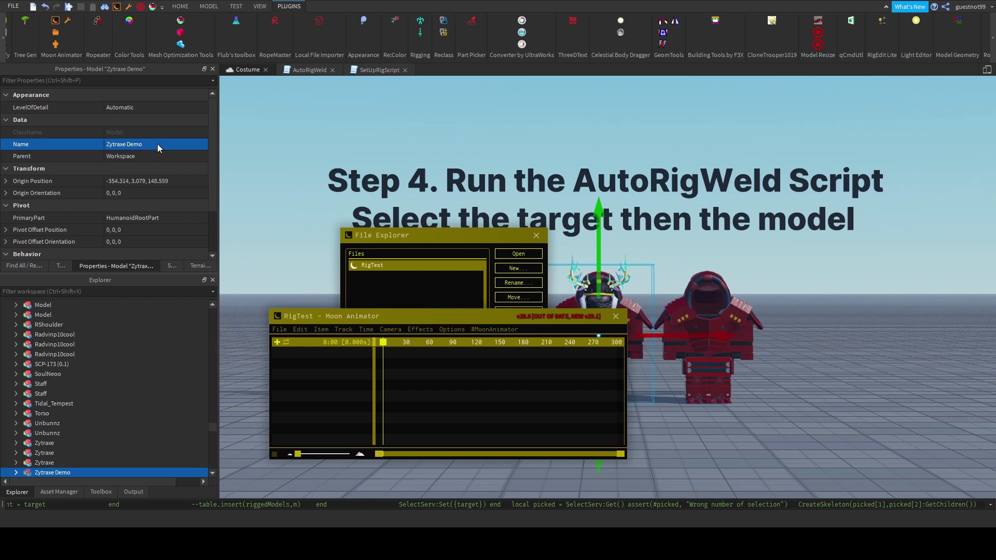
- Add the armoured rig to the RigTest animation with its Rig property, close the file browser and uncover the characters
{"action": "left_click", "coordinate": [277, 343]}
{"action": "left_click", "coordinate": [278, 344]}
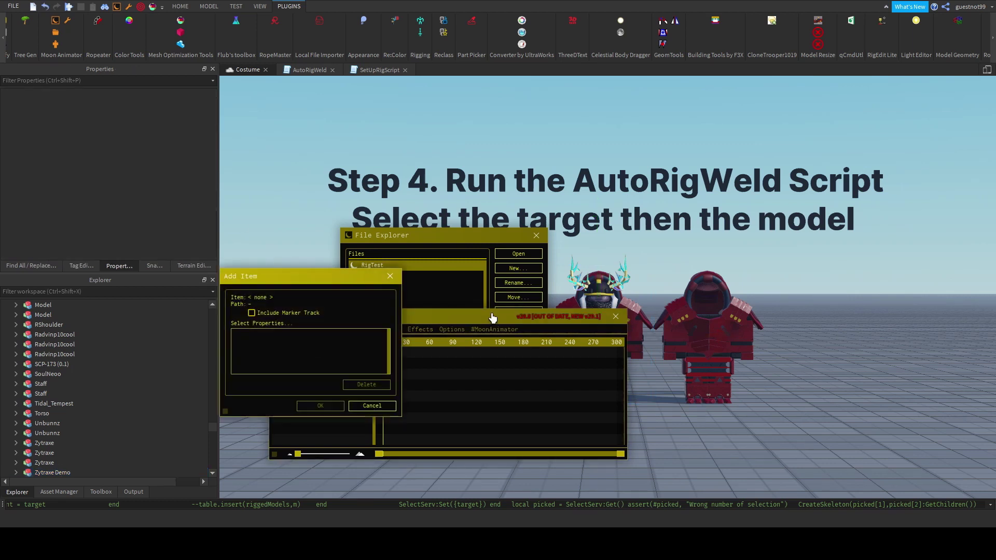
{"action": "left_click", "coordinate": [589, 285]}
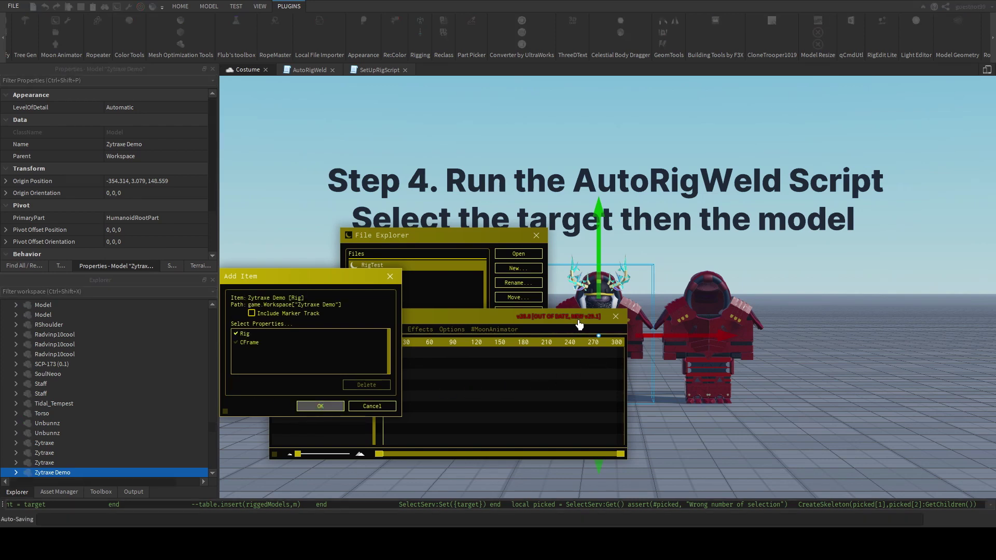
{"action": "key", "text": "Return"}
{"action": "left_click", "coordinate": [536, 236]}
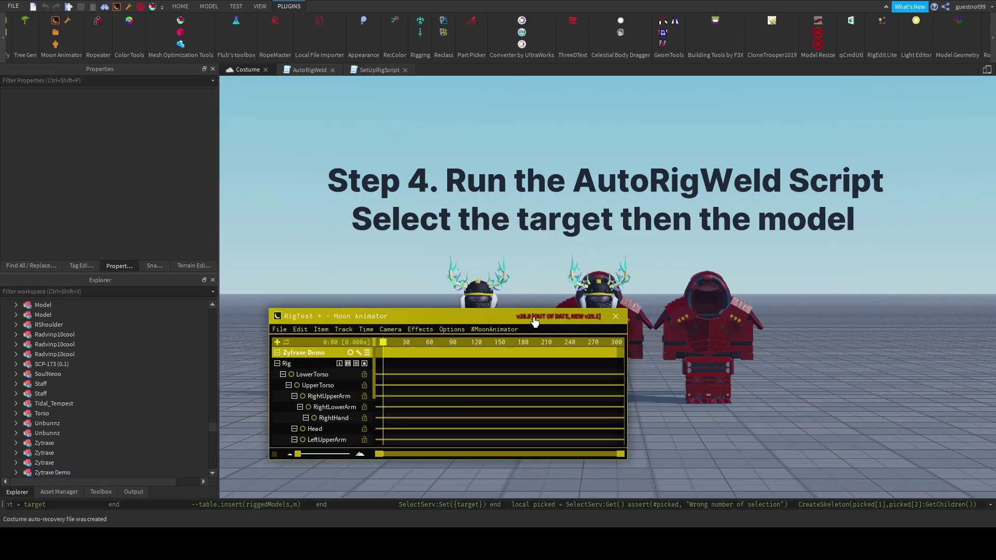
{"action": "left_click_drag", "start_coordinate": [528, 317], "coordinate": [519, 90]}
- Rotate the armoured rig's left and right upper arms outward to test that the armour follows
{"action": "left_click", "coordinate": [630, 321]}
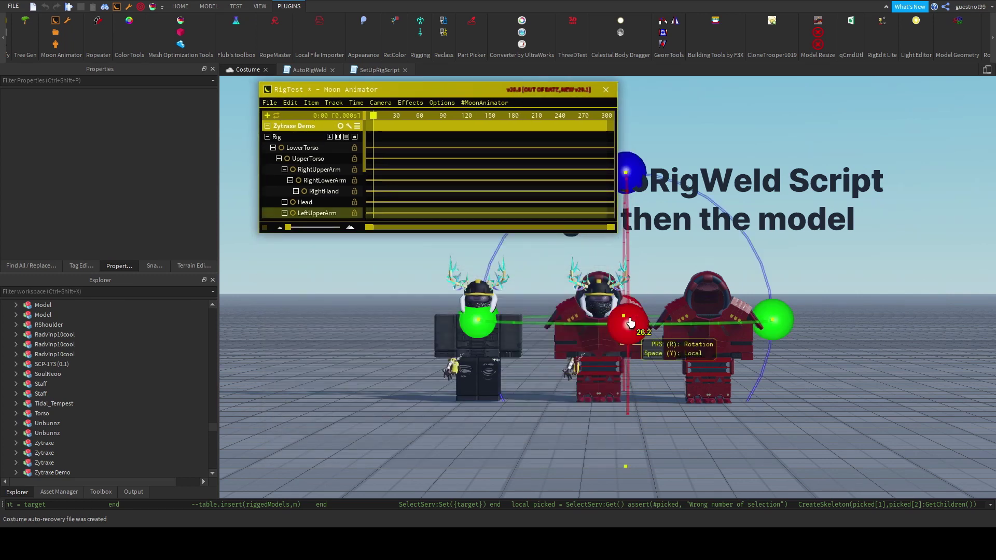
{"action": "left_click_drag", "start_coordinate": [632, 176], "coordinate": [561, 220]}
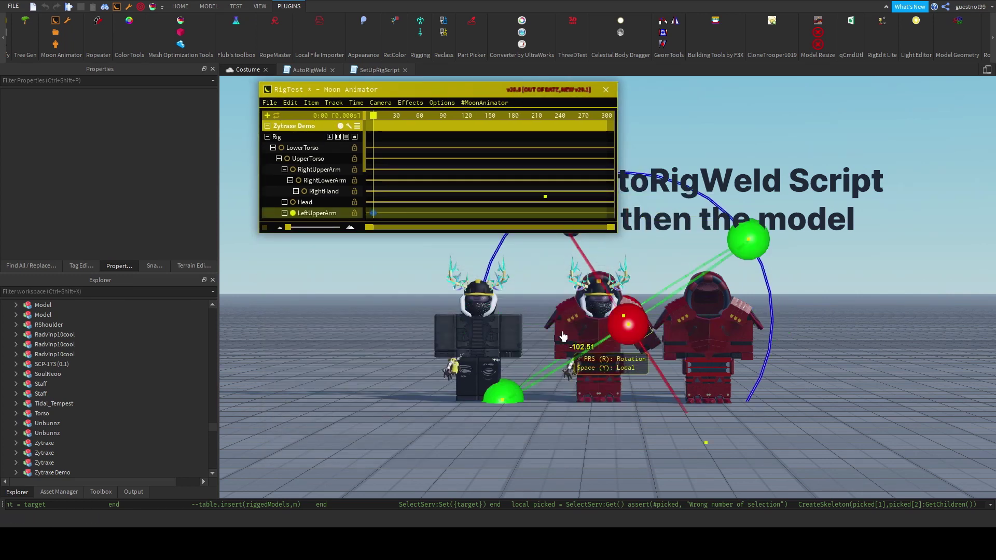
{"action": "left_click", "coordinate": [565, 335]}
{"action": "left_click_drag", "start_coordinate": [574, 466], "coordinate": [502, 456]}
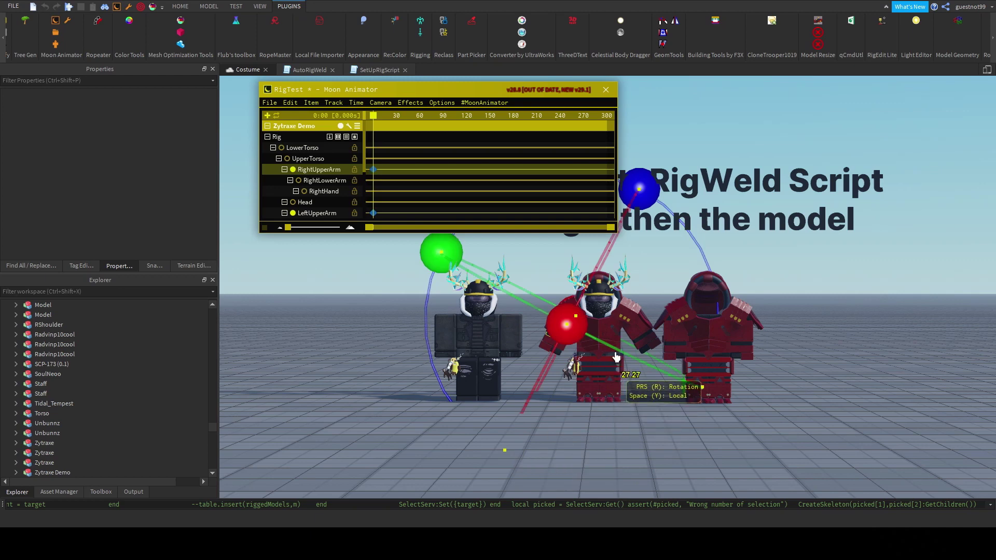
- Try twisting the armoured rig's upper torso sideways, and undo the rotation
{"action": "left_click", "coordinate": [603, 336]}
{"action": "left_click_drag", "start_coordinate": [631, 350], "coordinate": [852, 393]}
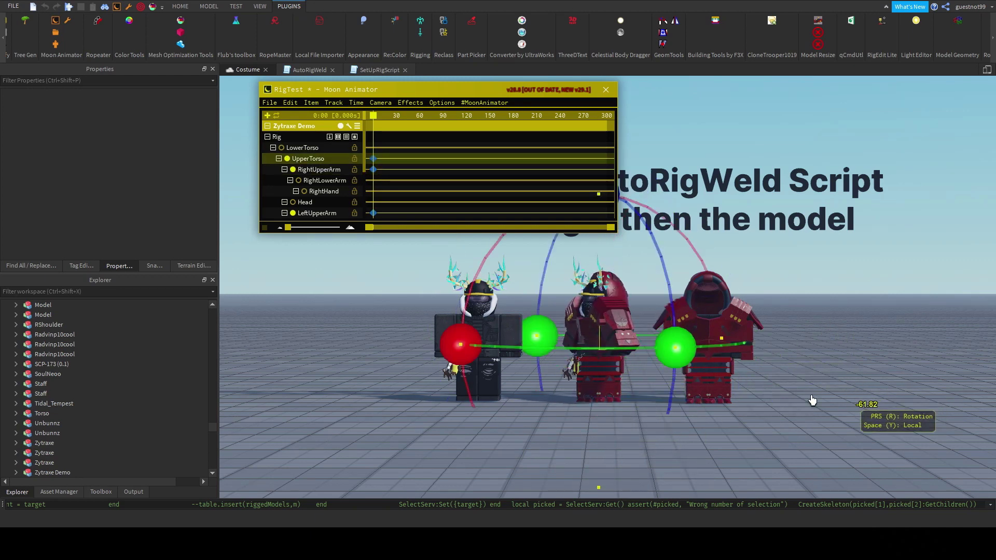
{"action": "key", "text": "ctrl+z"}
- Rotate the rig's left and right upper legs outward, and close the RigTest animation without saving
{"action": "left_click", "coordinate": [619, 379]}
{"action": "left_click_drag", "start_coordinate": [620, 379], "coordinate": [508, 406]}
{"action": "left_click", "coordinate": [509, 406]}
{"action": "left_click", "coordinate": [584, 378]}
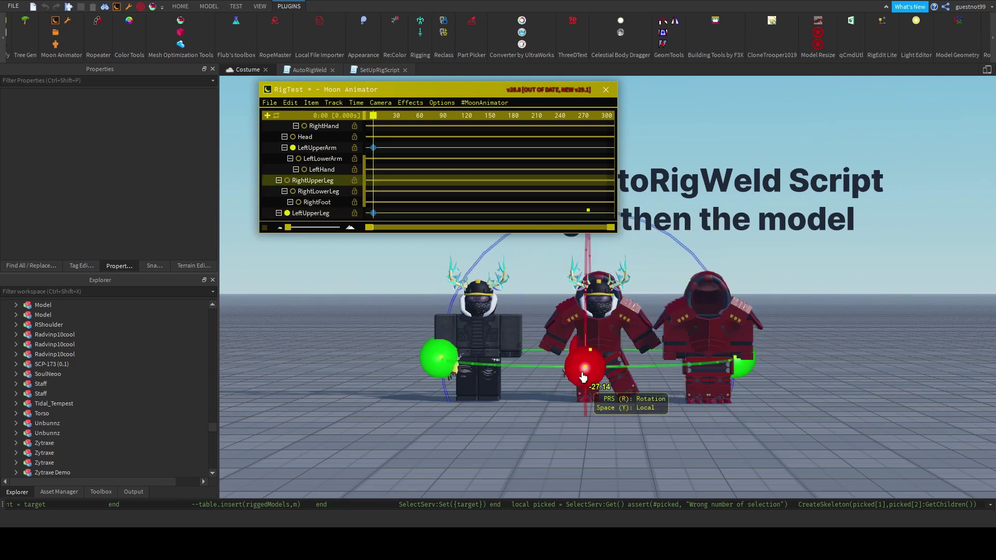
{"action": "left_click_drag", "start_coordinate": [574, 493], "coordinate": [603, 426]}
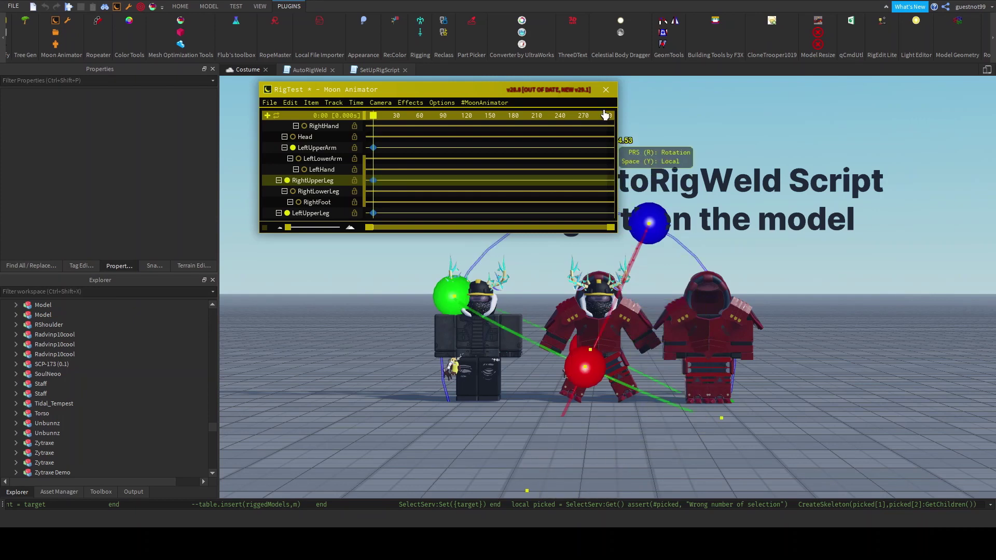
{"action": "left_click", "coordinate": [605, 91]}
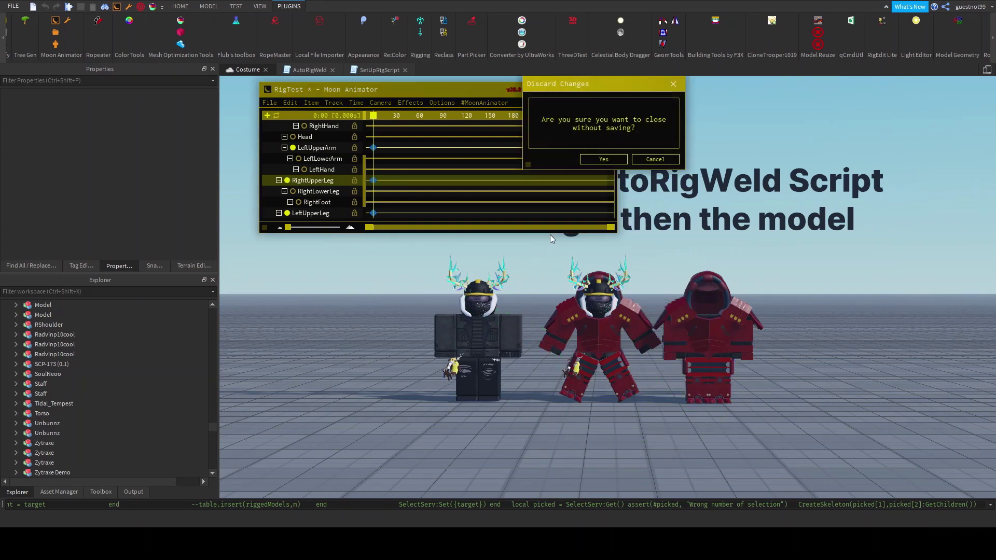
{"action": "left_click", "coordinate": [604, 159]}
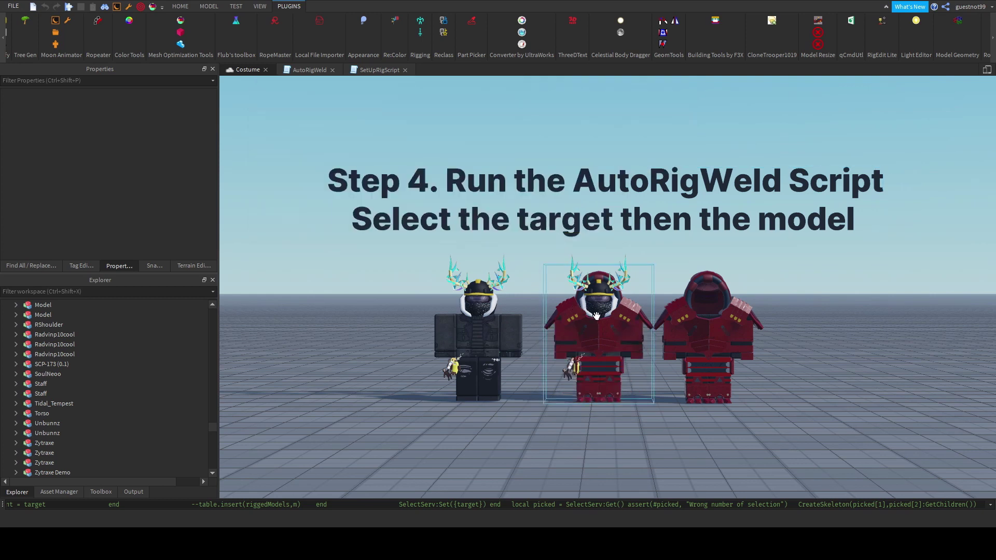
- Select the armoured Demo rig and expand its Accessory folder in the object hierarchy to examine the limb models
{"action": "left_click", "coordinate": [573, 308]}
{"action": "scroll", "coordinate": [21, 375], "scroll_direction": "down", "scroll_amount": 4}
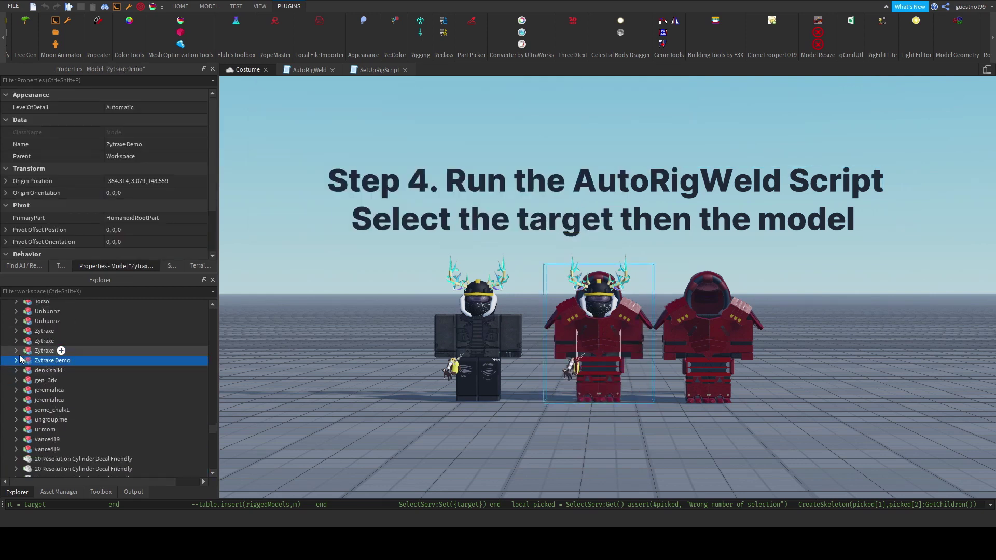
{"action": "left_click", "coordinate": [16, 361]}
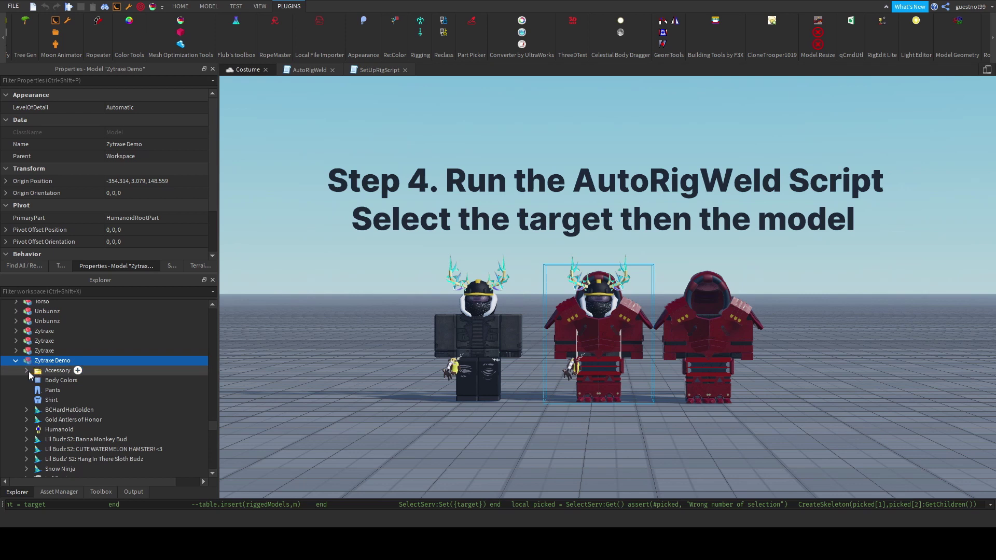
{"action": "left_click", "coordinate": [27, 370]}
{"action": "scroll", "coordinate": [46, 369], "scroll_direction": "down", "scroll_amount": 2}
{"action": "scroll", "coordinate": [51, 367], "scroll_direction": "up", "scroll_amount": 1}
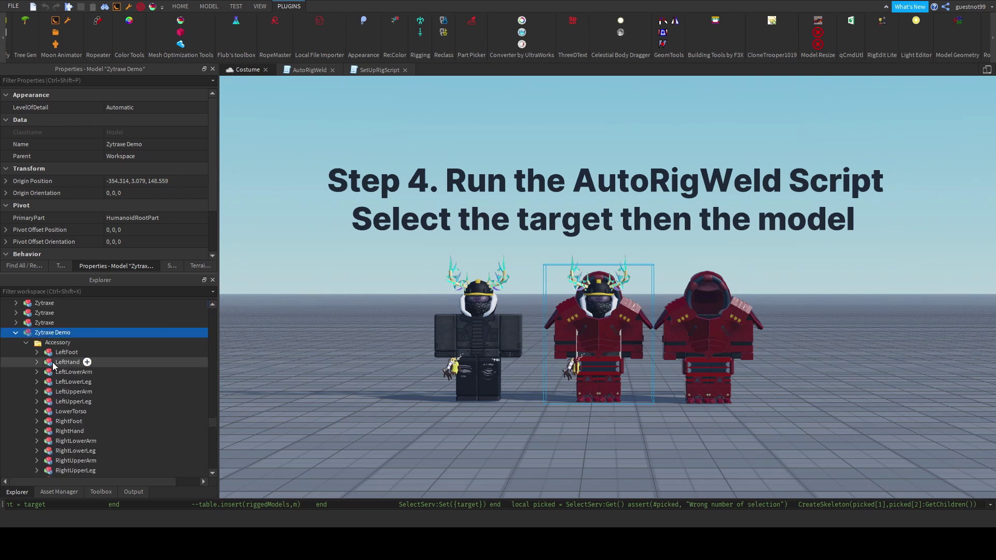
- Try deleting the Demo rig's Accessory folder to expose the bare rig, and undo the deletion
{"action": "left_click", "coordinate": [26, 343]}
{"action": "left_click", "coordinate": [54, 342]}
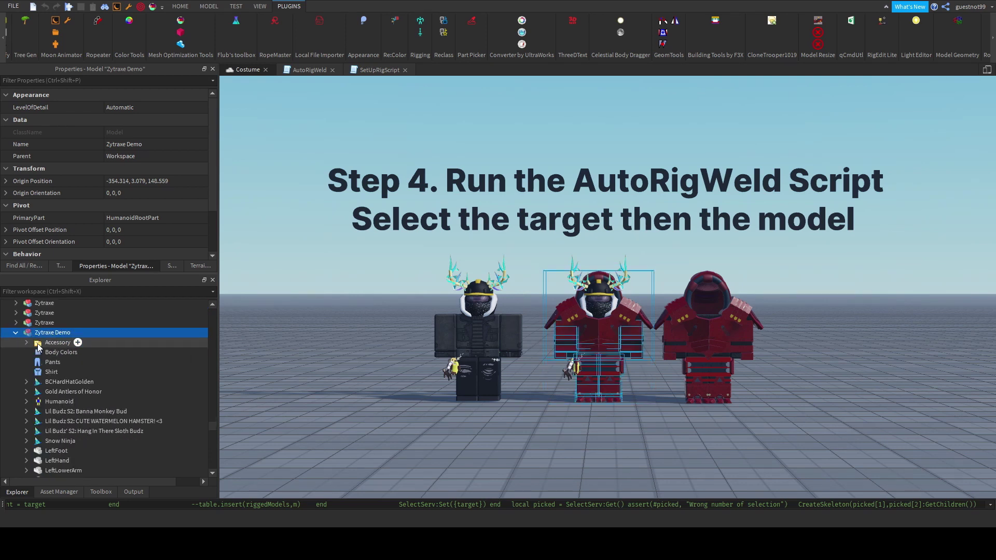
{"action": "scroll", "coordinate": [65, 357], "scroll_direction": "down", "scroll_amount": 2}
{"action": "scroll", "coordinate": [78, 355], "scroll_direction": "down", "scroll_amount": 3}
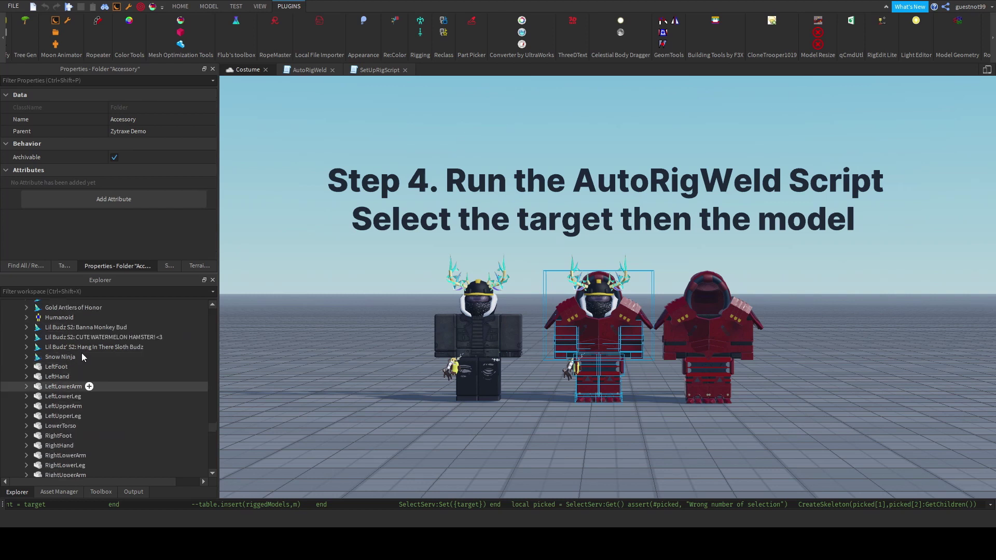
{"action": "scroll", "coordinate": [64, 367], "scroll_direction": "up", "scroll_amount": 4}
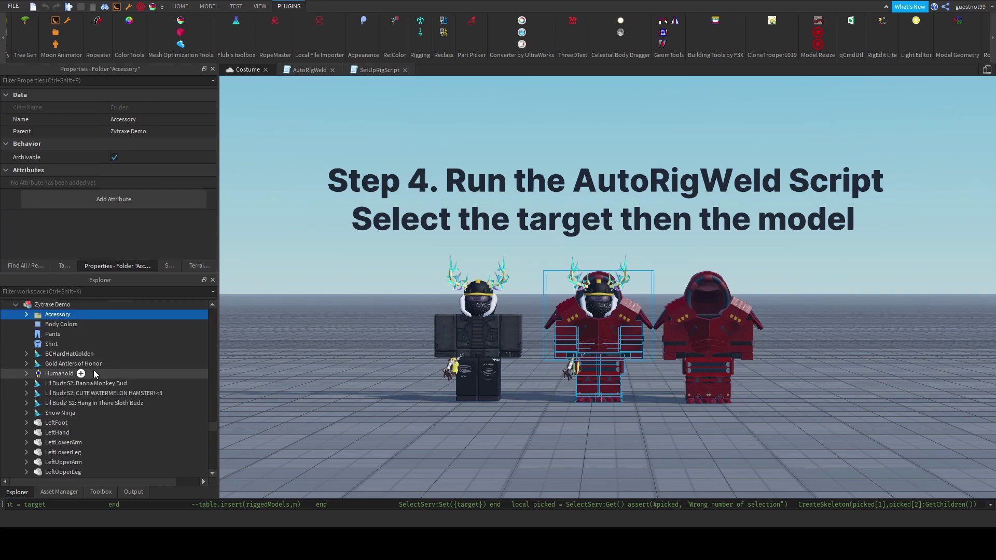
{"action": "scroll", "coordinate": [65, 357], "scroll_direction": "down", "scroll_amount": 4}
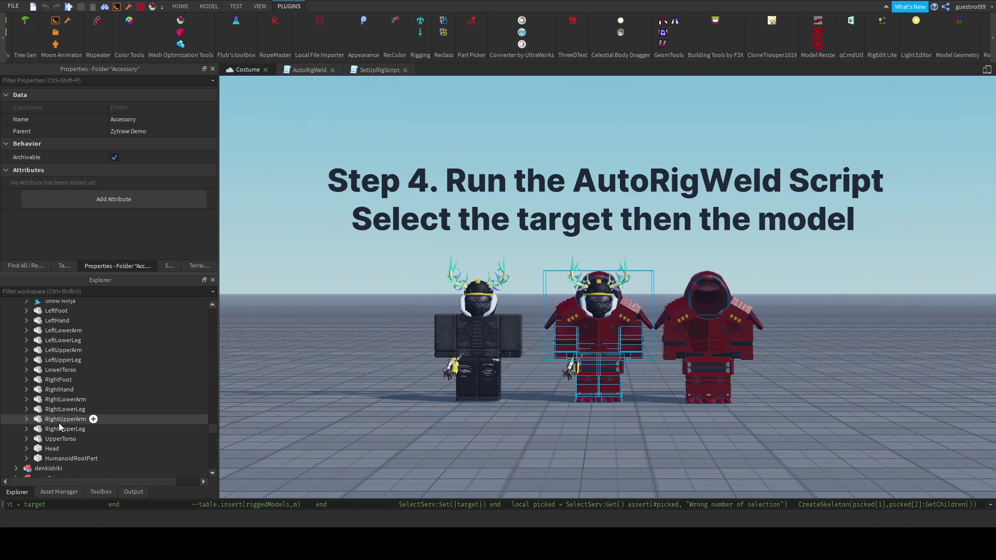
{"action": "scroll", "coordinate": [59, 421], "scroll_direction": "up", "scroll_amount": 5}
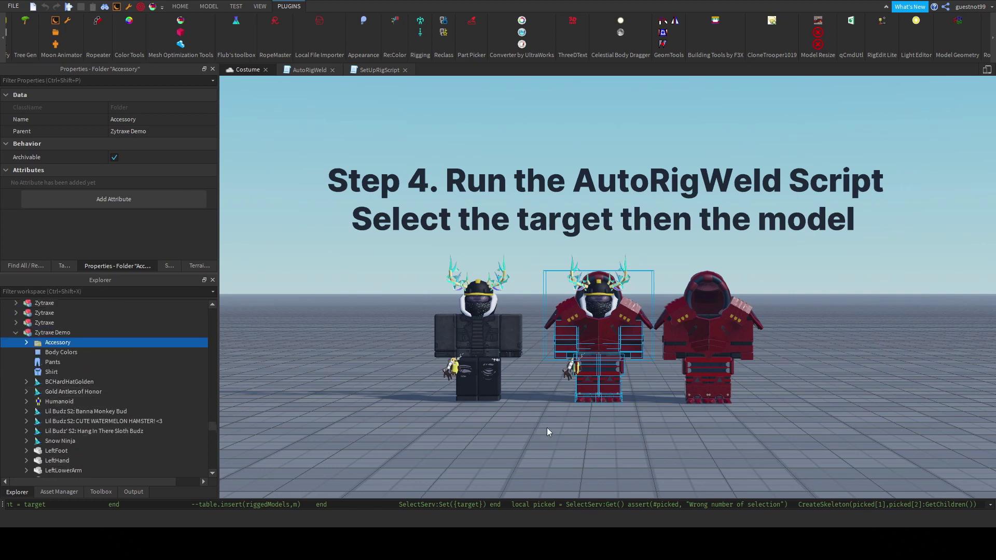
{"action": "key", "text": "Delete"}
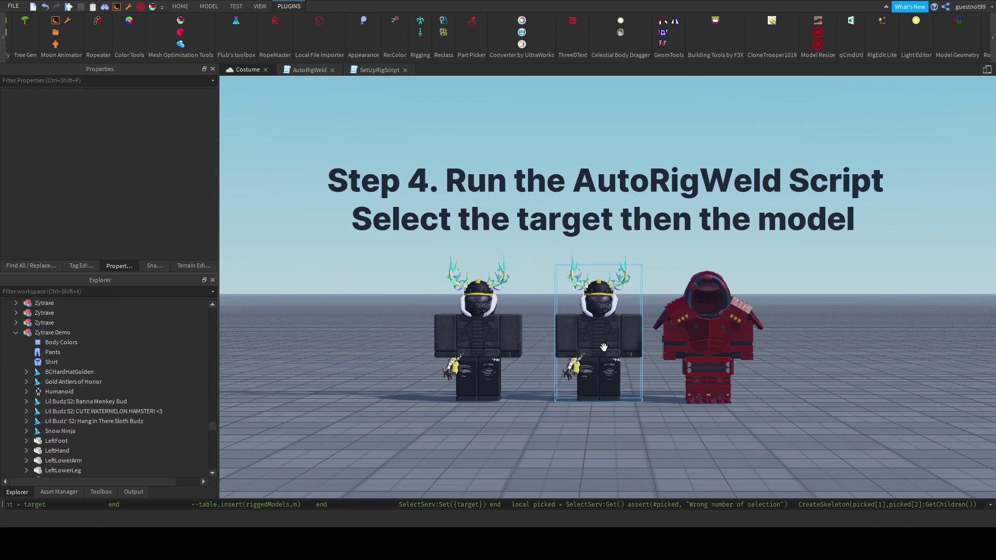
{"action": "key", "text": "ctrl+z"}
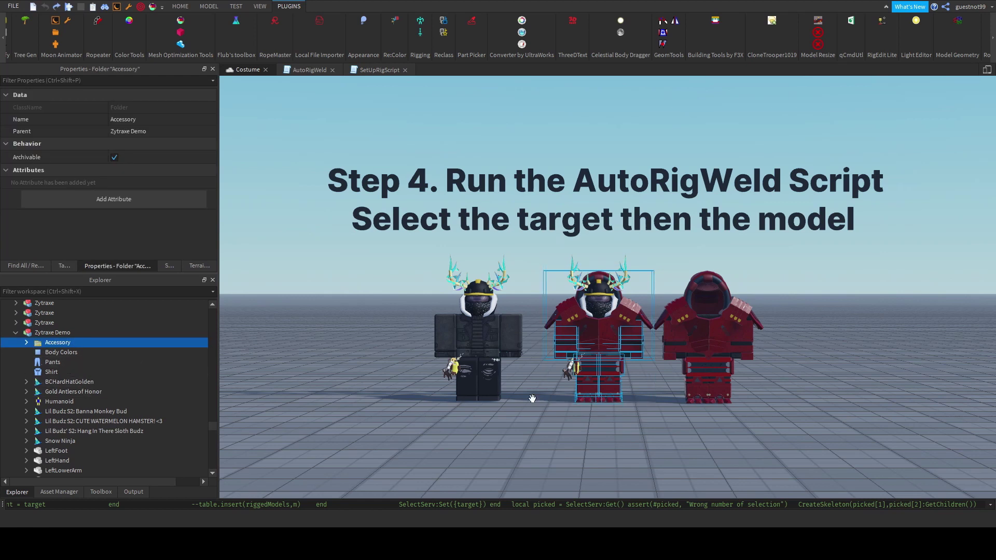
- Expand the Demo rig's Accessory folder again and select the LeftFoot armour model inside it
{"action": "left_click", "coordinate": [27, 343]}
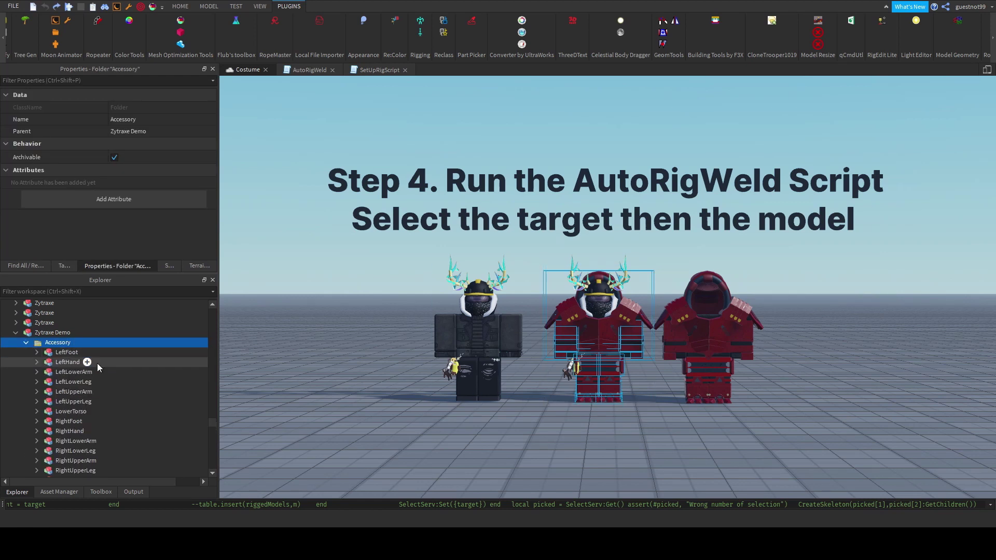
{"action": "left_click", "coordinate": [54, 353]}
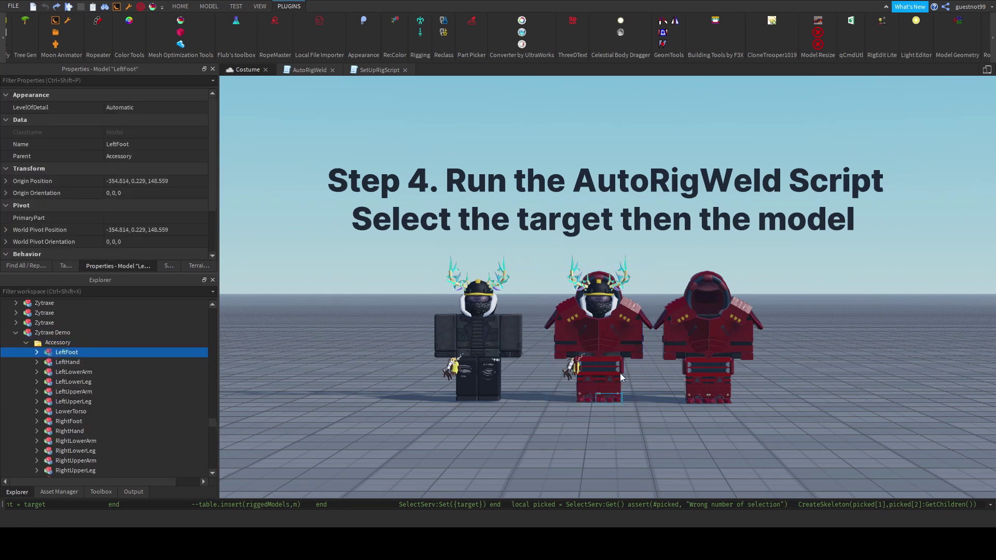
{"action": "scroll", "coordinate": [125, 355], "scroll_direction": "down", "scroll_amount": 4}
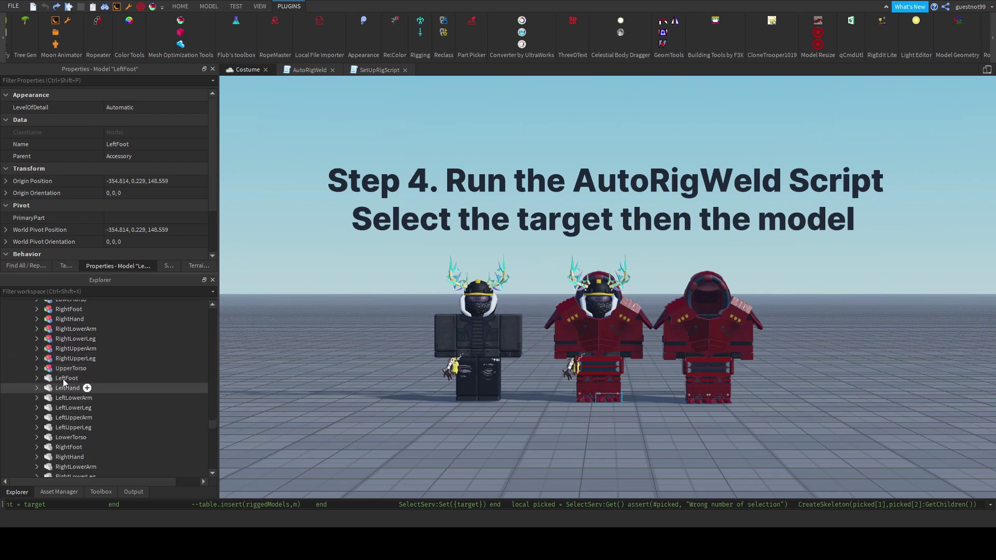
- Select the LeftFoot mesh part in the Accessory folder, expand it to examine its welds, and collapse it again
{"action": "left_click", "coordinate": [60, 378]}
{"action": "scroll", "coordinate": [60, 387], "scroll_direction": "down", "scroll_amount": 3}
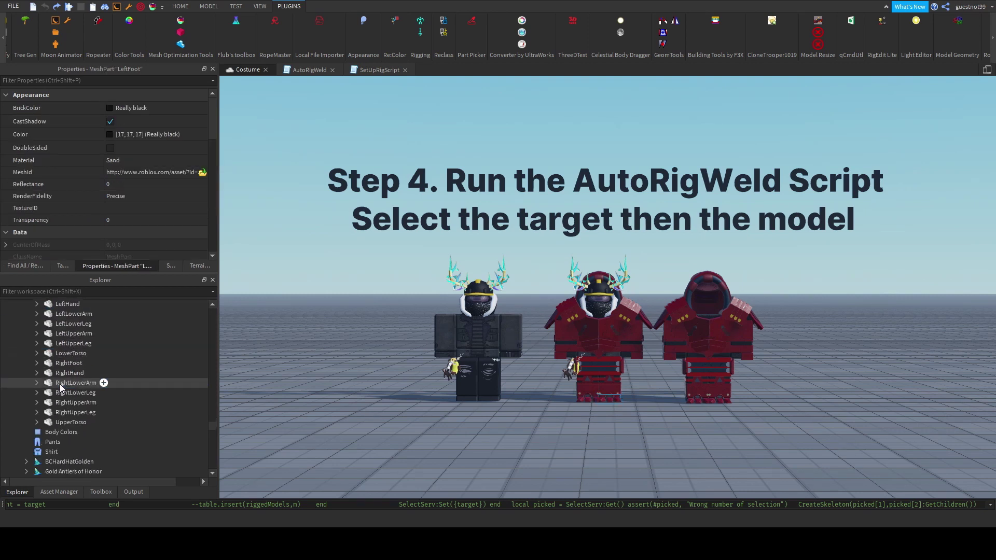
{"action": "scroll", "coordinate": [61, 386], "scroll_direction": "down", "scroll_amount": 4}
{"action": "left_click", "coordinate": [38, 380]}
{"action": "left_click", "coordinate": [37, 378]}
{"action": "scroll", "coordinate": [67, 384], "scroll_direction": "down", "scroll_amount": 1}
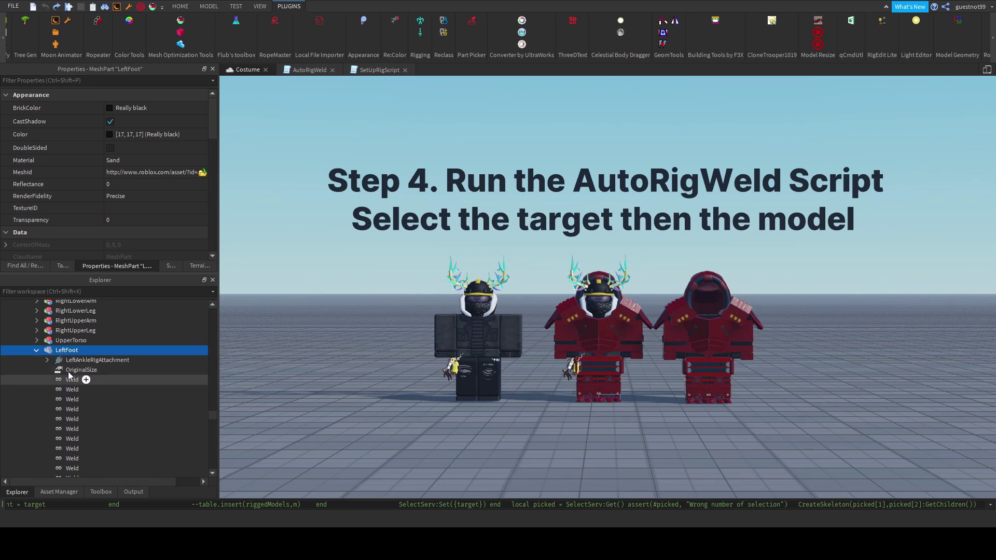
{"action": "left_click", "coordinate": [36, 356]}
{"action": "scroll", "coordinate": [57, 373], "scroll_direction": "up", "scroll_amount": 3}
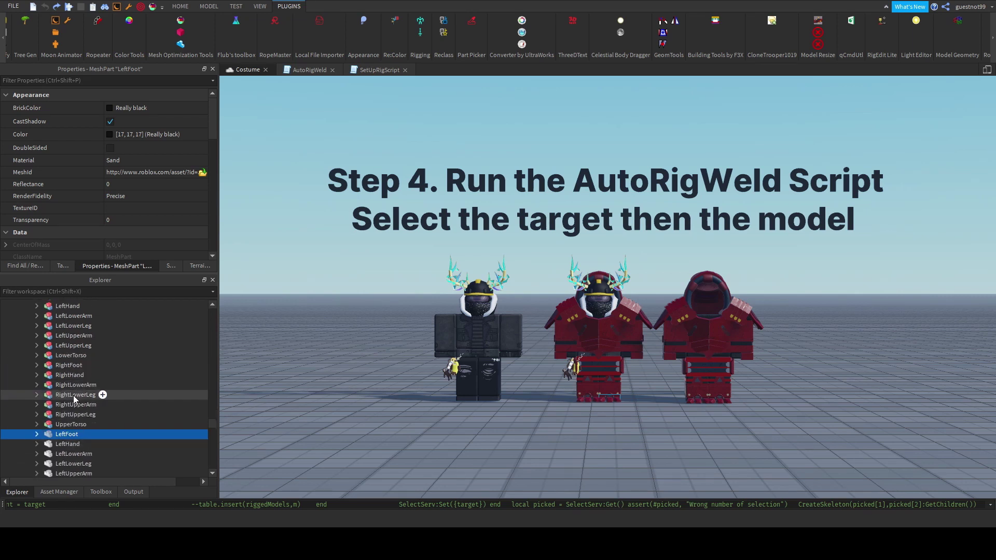
{"action": "scroll", "coordinate": [65, 383], "scroll_direction": "up", "scroll_amount": 1}
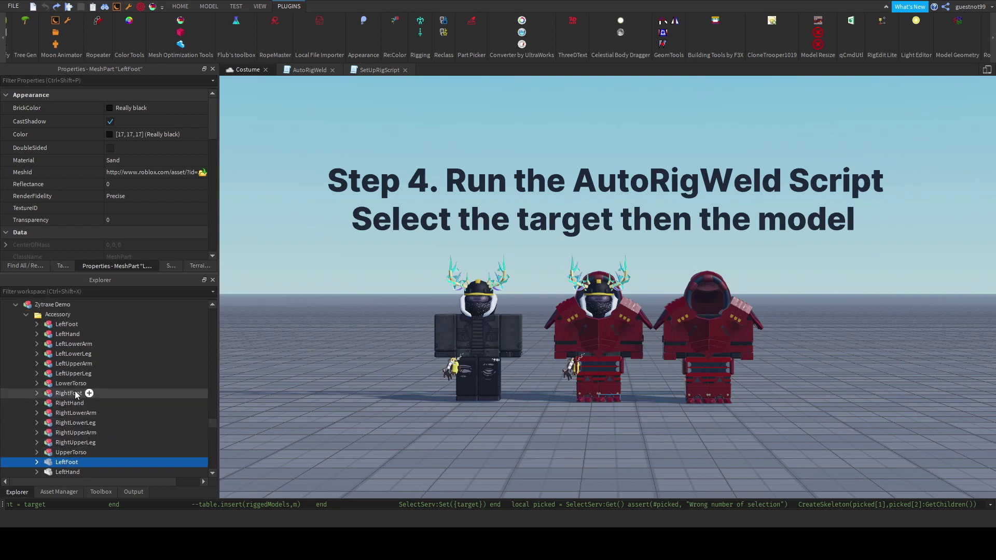
- Expand the LeftFoot armour model to examine its contents, collapse it again, and clear the selection
{"action": "left_click", "coordinate": [58, 327]}
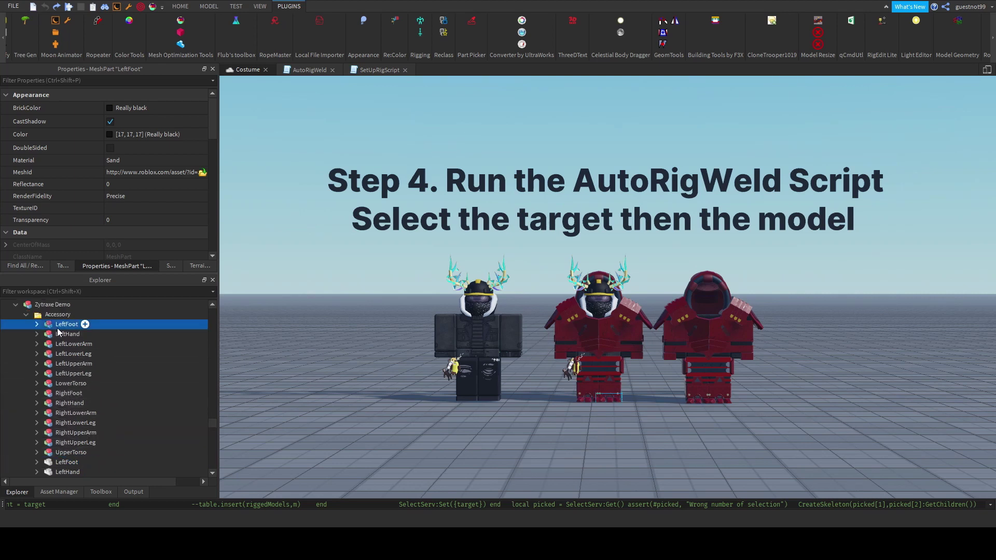
{"action": "left_click", "coordinate": [36, 325]}
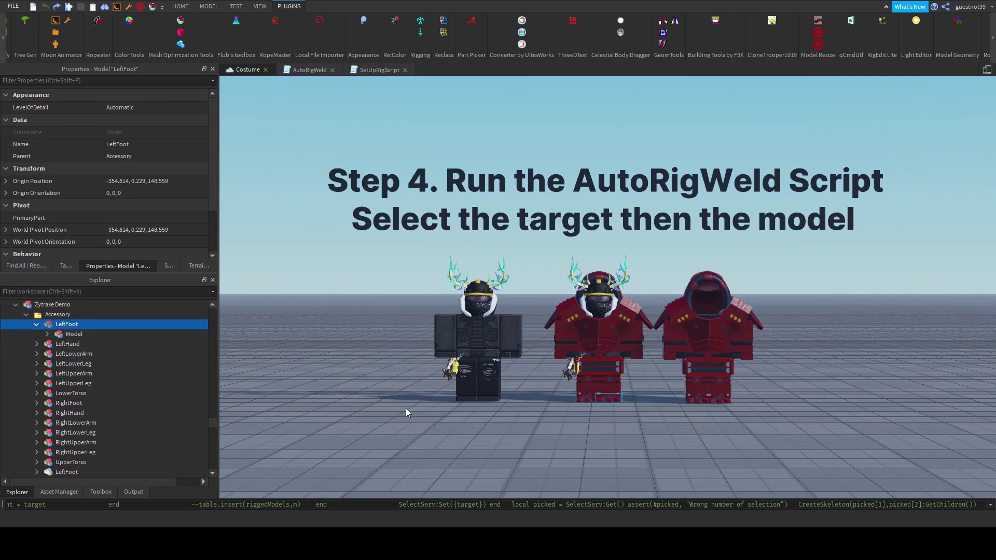
{"action": "left_click", "coordinate": [37, 326]}
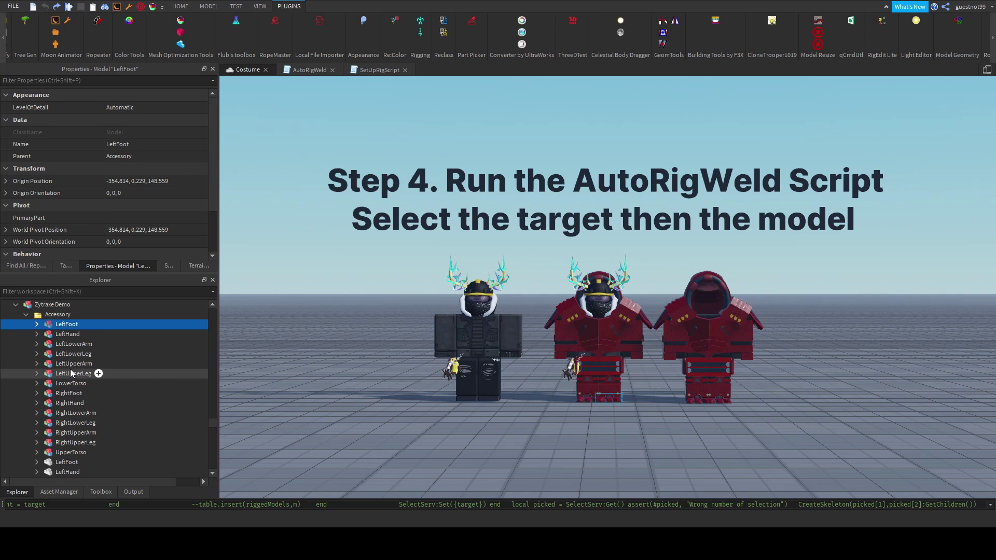
{"action": "left_click", "coordinate": [362, 412]}
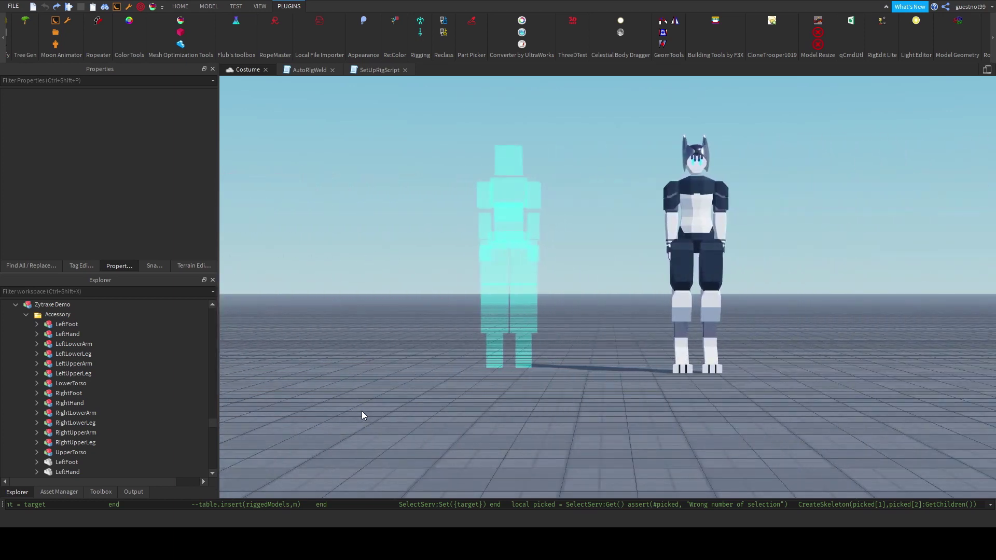
- Select the teal block rig in the scene, look through its body parts in the hierarchy, and select its Chest part
{"action": "key", "text": "d"}
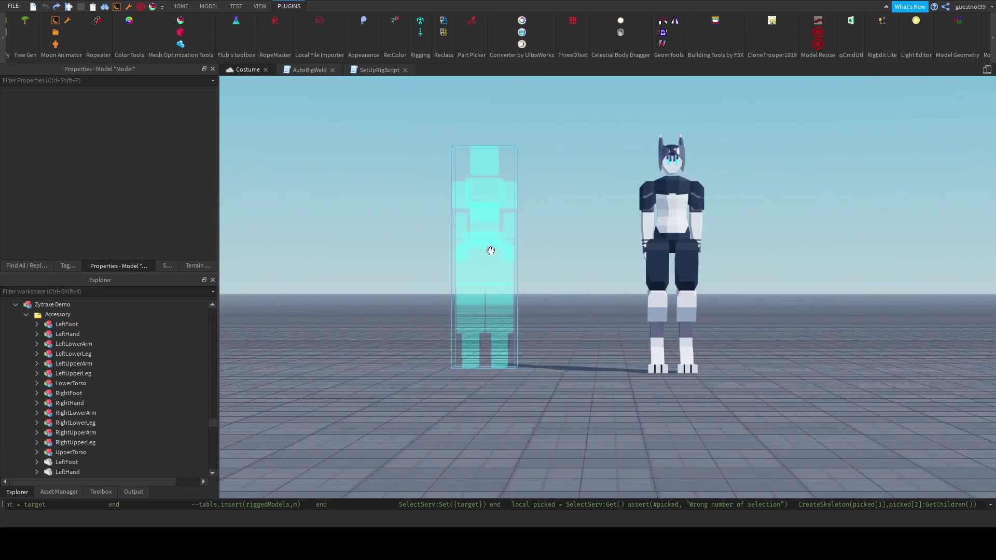
{"action": "left_click", "coordinate": [490, 251]}
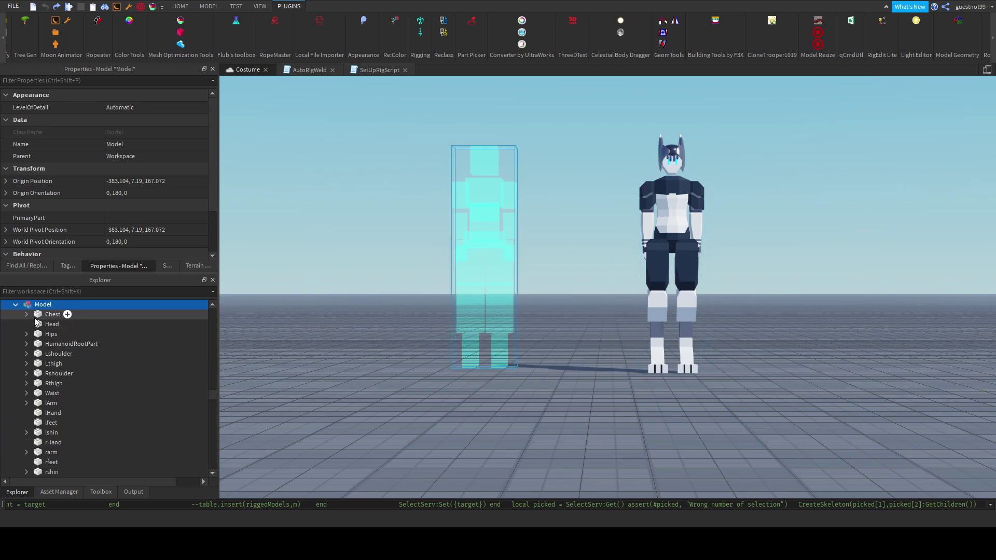
{"action": "scroll", "coordinate": [70, 376], "scroll_direction": "down", "scroll_amount": 2}
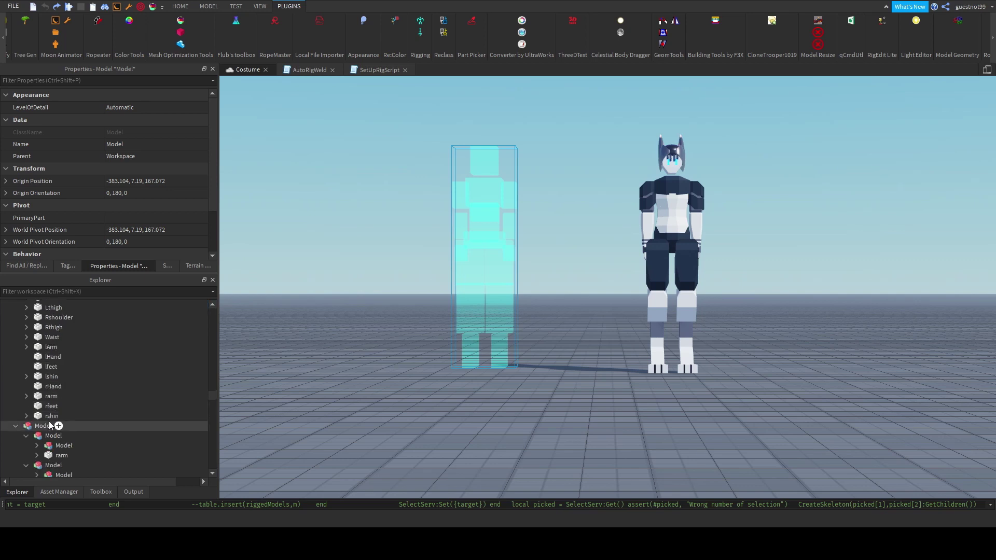
{"action": "scroll", "coordinate": [48, 420], "scroll_direction": "up", "scroll_amount": 2}
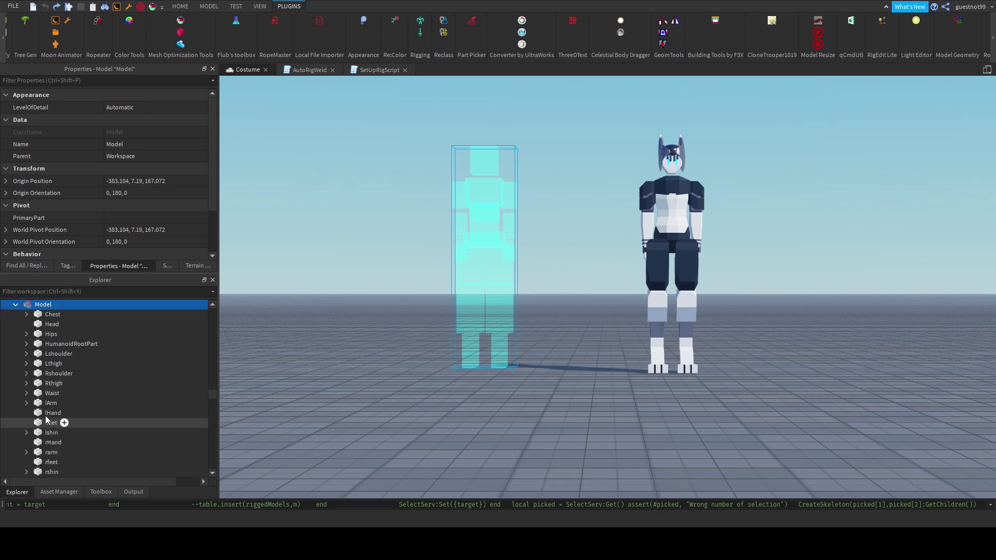
{"action": "left_click", "coordinate": [46, 315]}
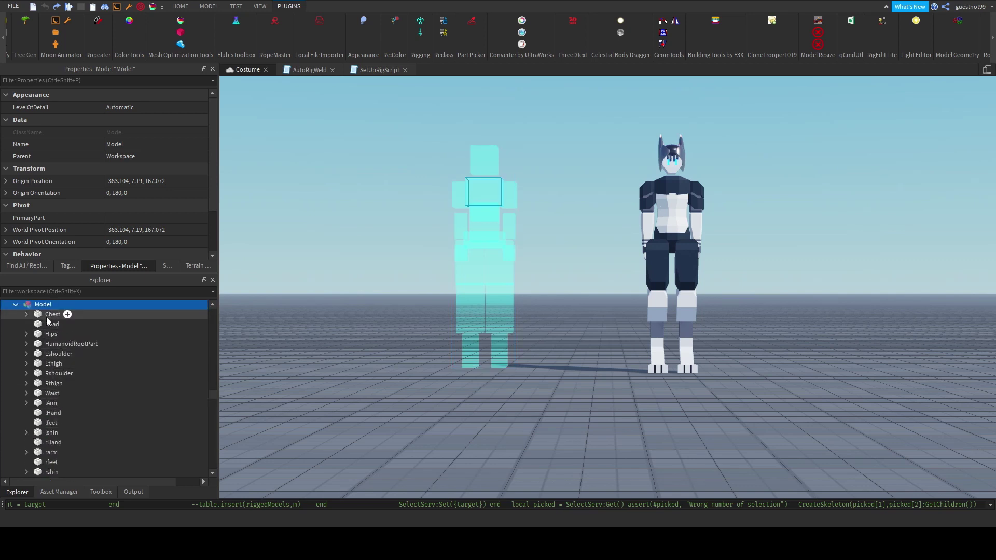
{"action": "scroll", "coordinate": [52, 363], "scroll_direction": "up", "scroll_amount": 5}
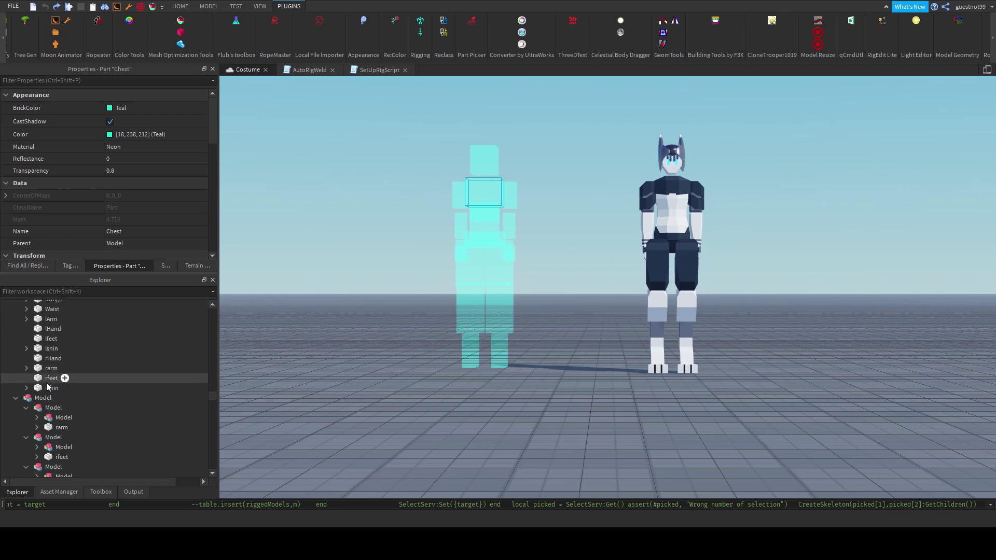
{"action": "scroll", "coordinate": [48, 344], "scroll_direction": "down", "scroll_amount": 3}
- Select the whole teal block rig, examine its remaining limbs, and highlight the parts from Waist to lshin
{"action": "left_click", "coordinate": [43, 334]}
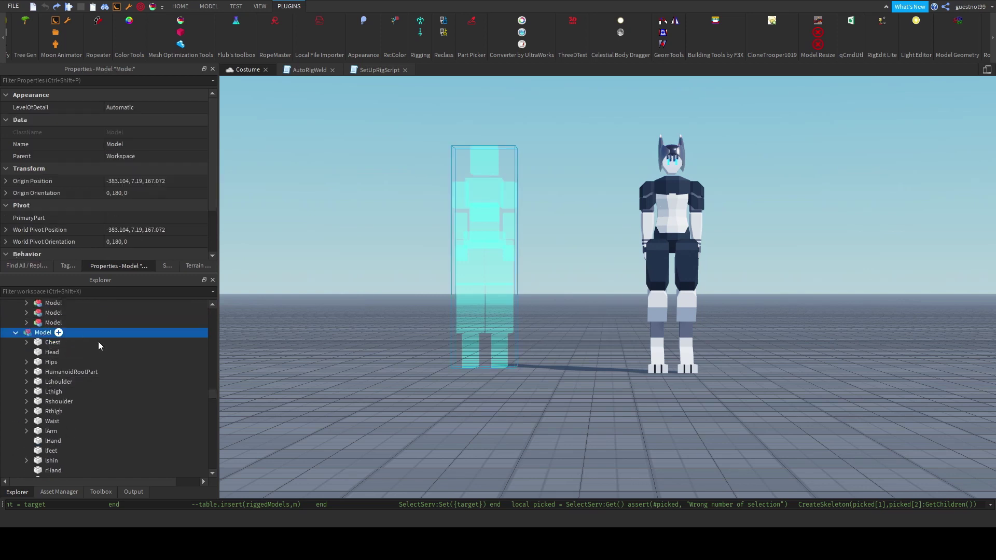
{"action": "scroll", "coordinate": [98, 345], "scroll_direction": "down", "scroll_amount": 2}
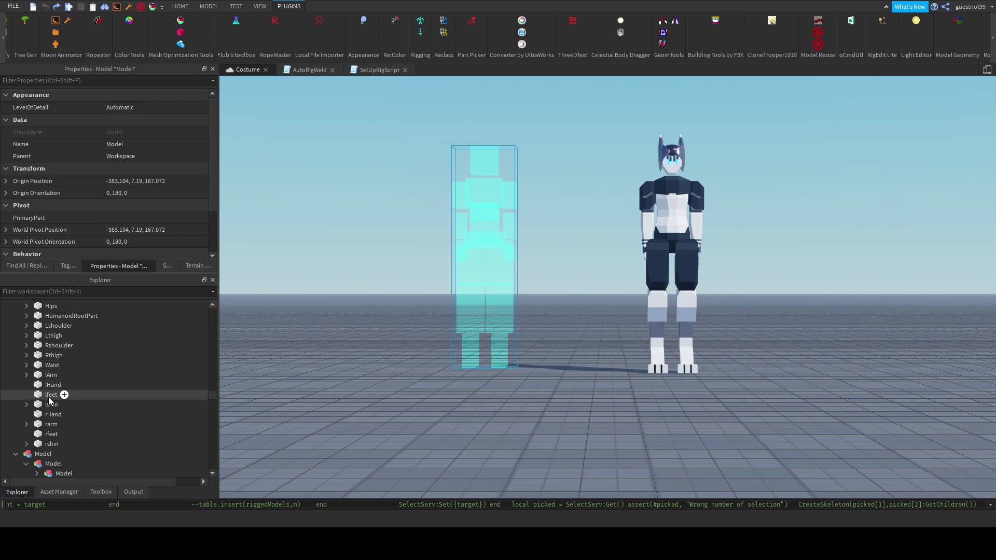
{"action": "left_click", "coordinate": [50, 404]}
{"action": "left_click", "coordinate": [41, 362], "text": "shift"}
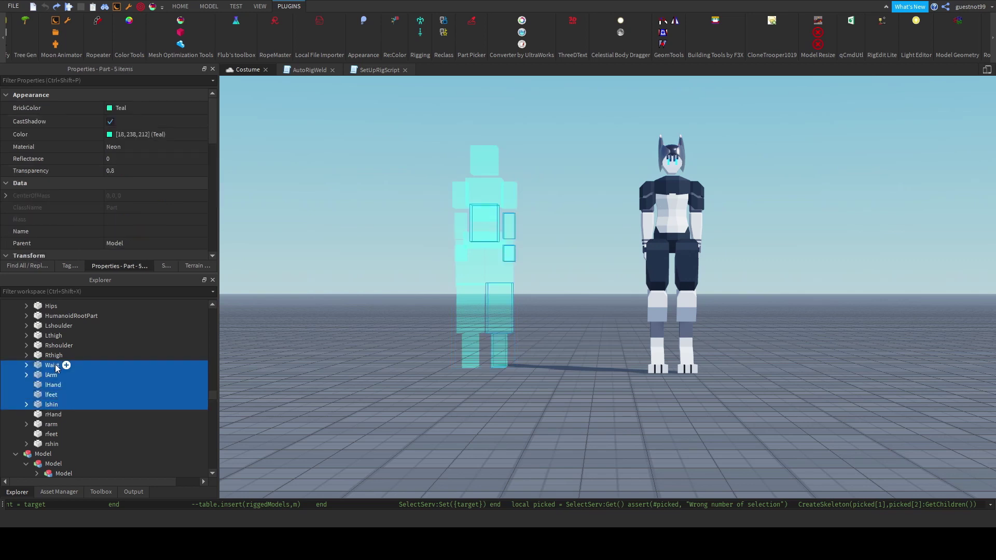
{"action": "scroll", "coordinate": [53, 365], "scroll_direction": "up", "scroll_amount": 2}
- Select the teal block rig as target followed by the horned character model, and run the AutoRigWeld script on them
{"action": "left_click", "coordinate": [42, 335]}
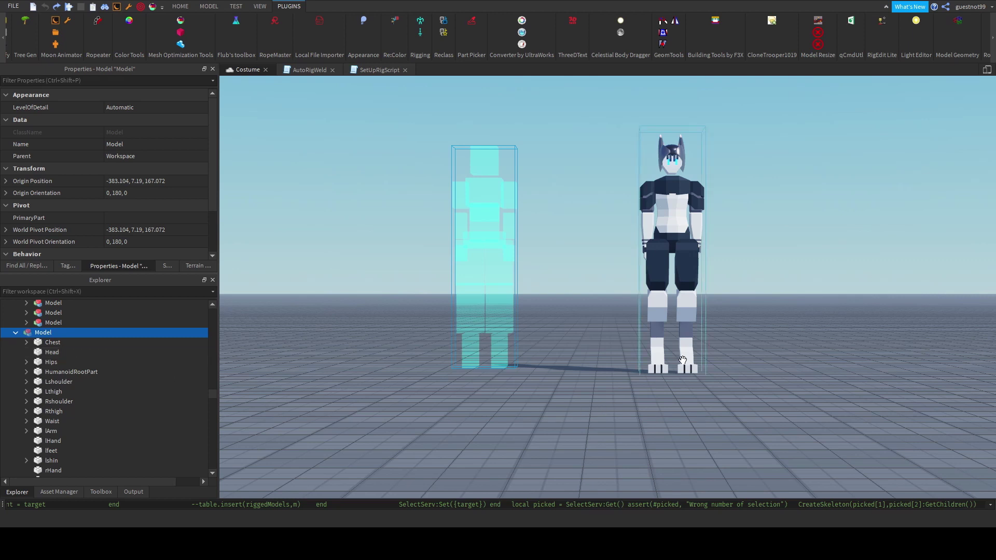
{"action": "left_click", "coordinate": [677, 341], "text": "ctrl"}
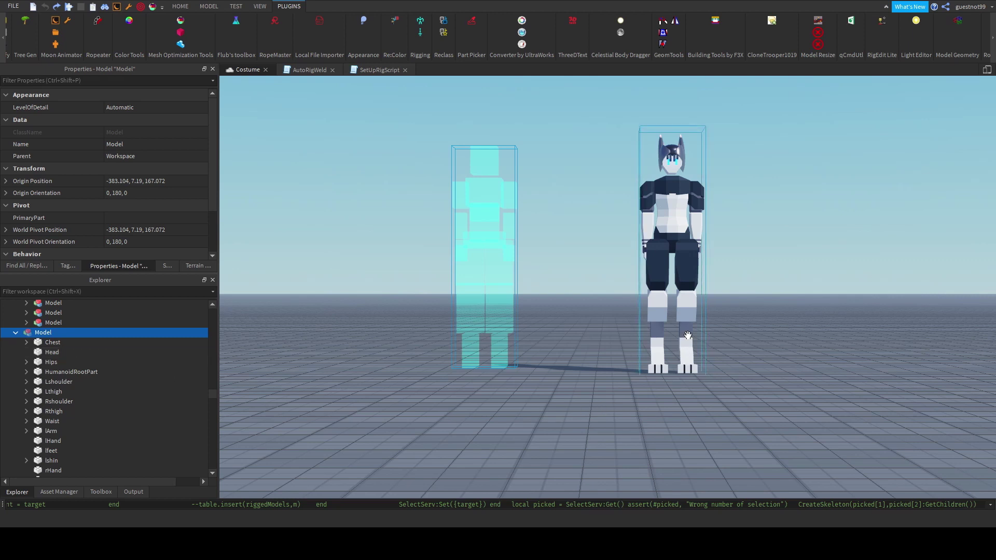
{"action": "left_click", "coordinate": [530, 502]}
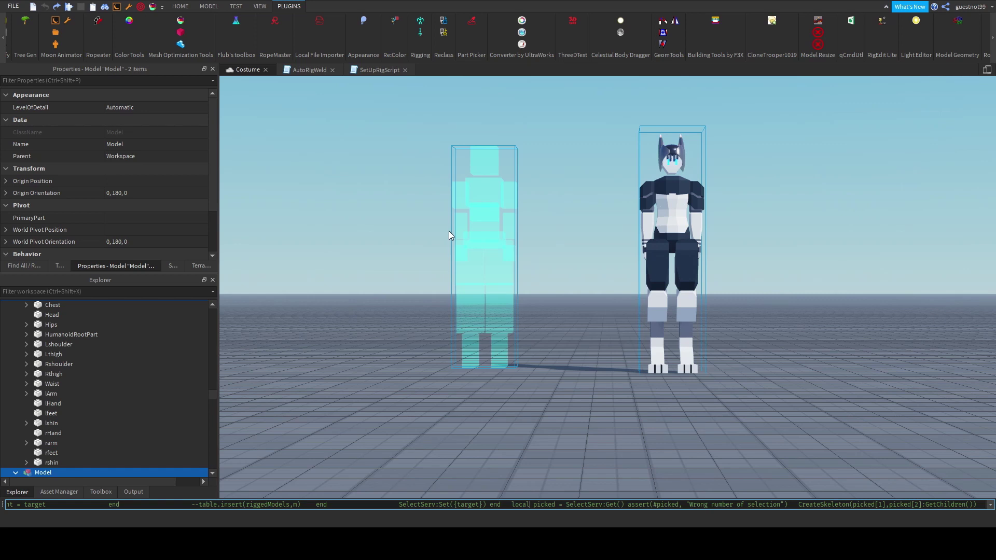
{"action": "key", "text": "Return"}
- Move the original teal block rig away from the combined rig, and shift the combined rig toward the original character model
{"action": "left_click", "coordinate": [509, 235]}
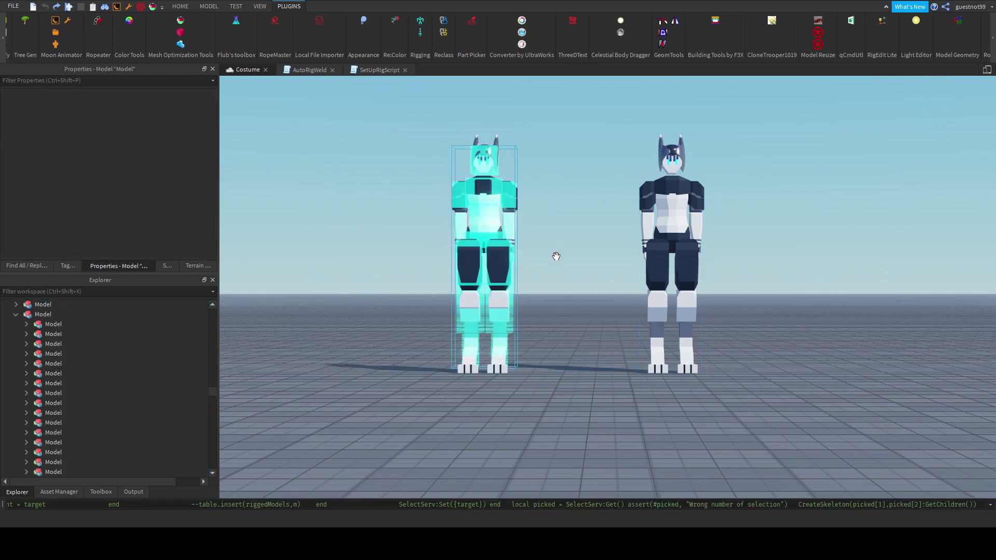
{"action": "key", "text": "ctrl+2"}
{"action": "left_click_drag", "start_coordinate": [542, 260], "coordinate": [466, 259]}
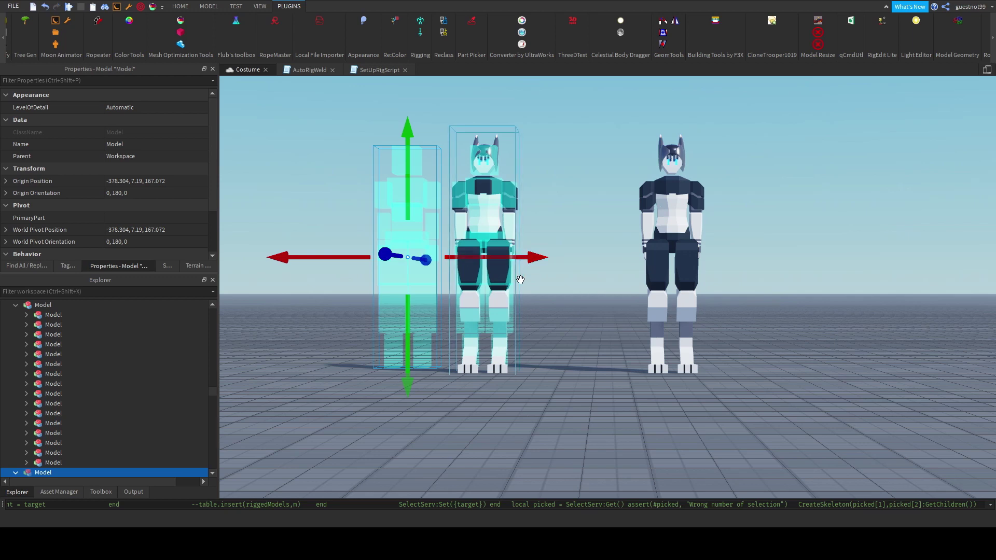
{"action": "left_click", "coordinate": [496, 286]}
{"action": "left_click_drag", "start_coordinate": [548, 253], "coordinate": [596, 254]}
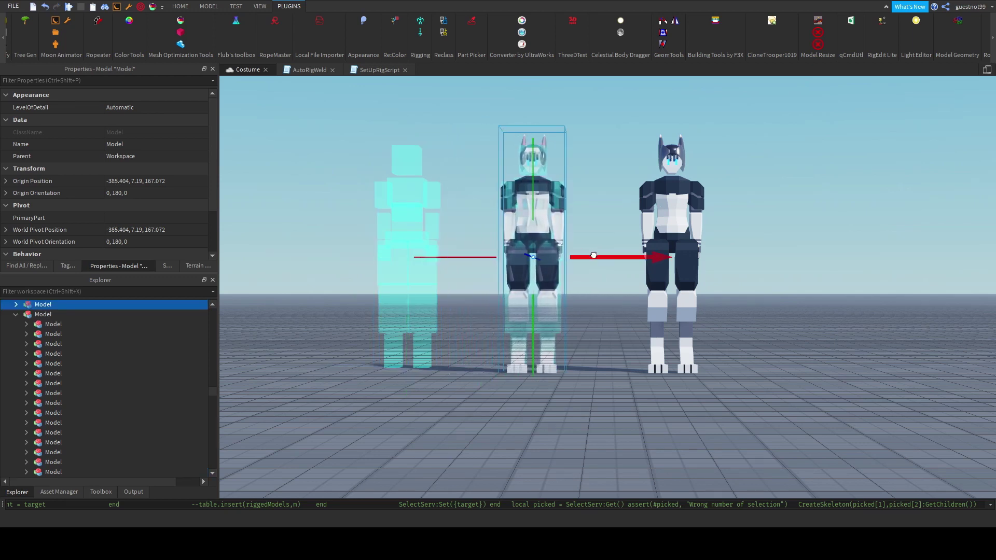